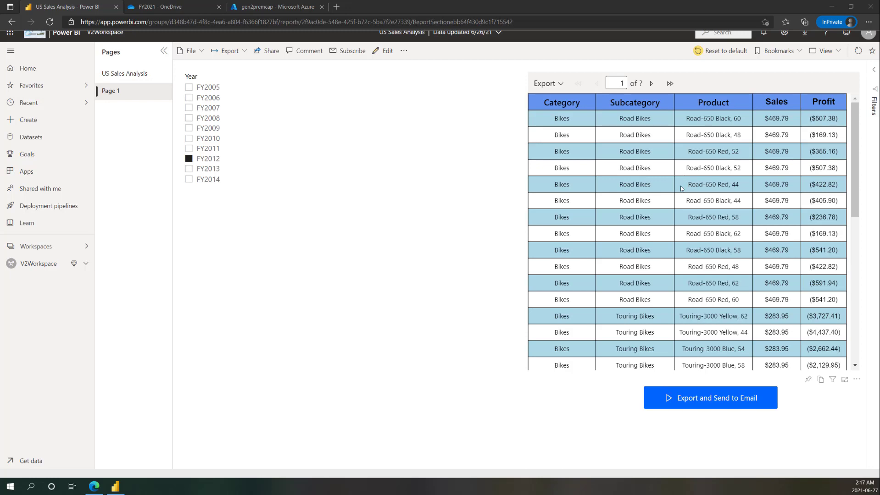
Filter the published report to FY2013, look through the paginated table's rows, and run Export and Send to Email.
{"action": "scroll", "coordinate": [682, 189], "scroll_direction": "down", "scroll_amount": 5}
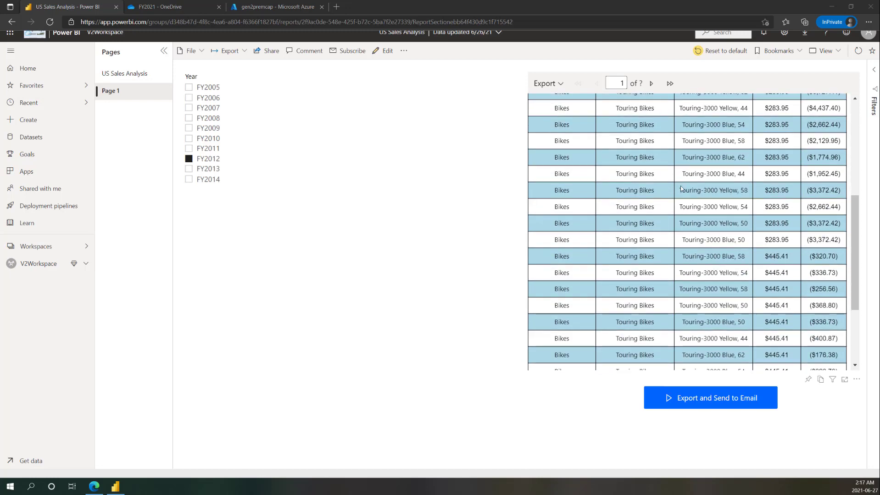
{"action": "scroll", "coordinate": [682, 189], "scroll_direction": "up", "scroll_amount": 5}
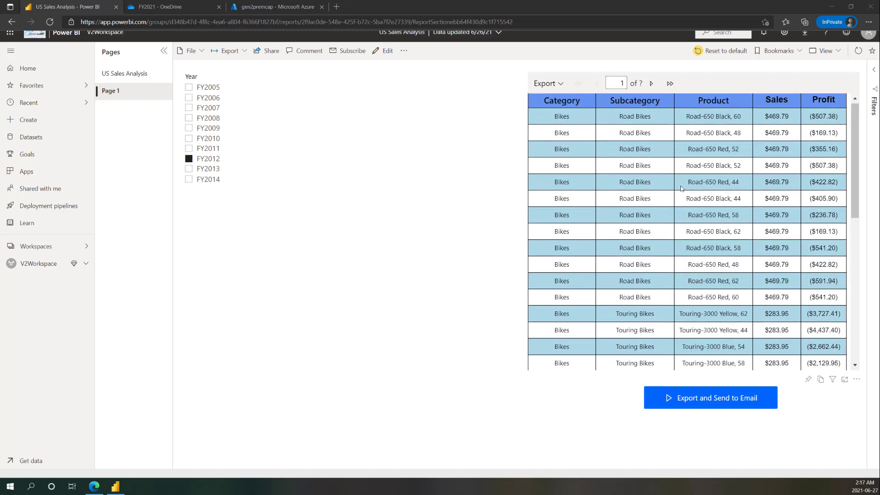
{"action": "left_click", "coordinate": [205, 170]}
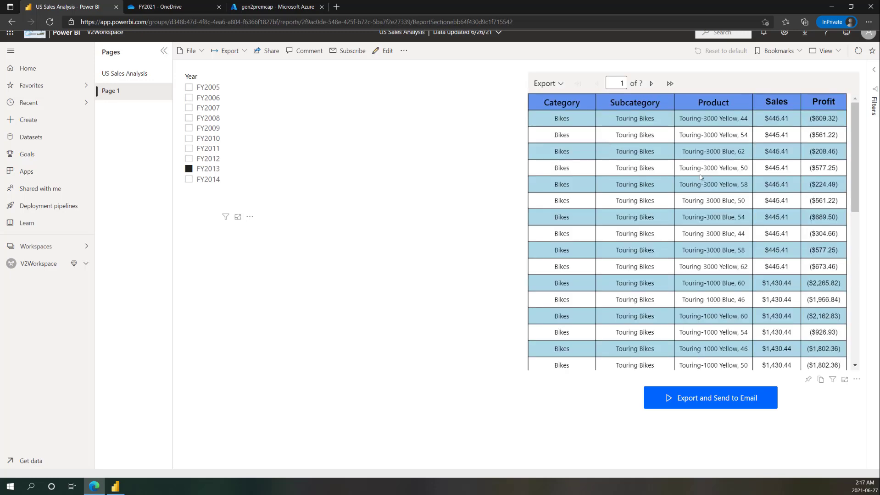
{"action": "scroll", "coordinate": [695, 182], "scroll_direction": "down", "scroll_amount": 10}
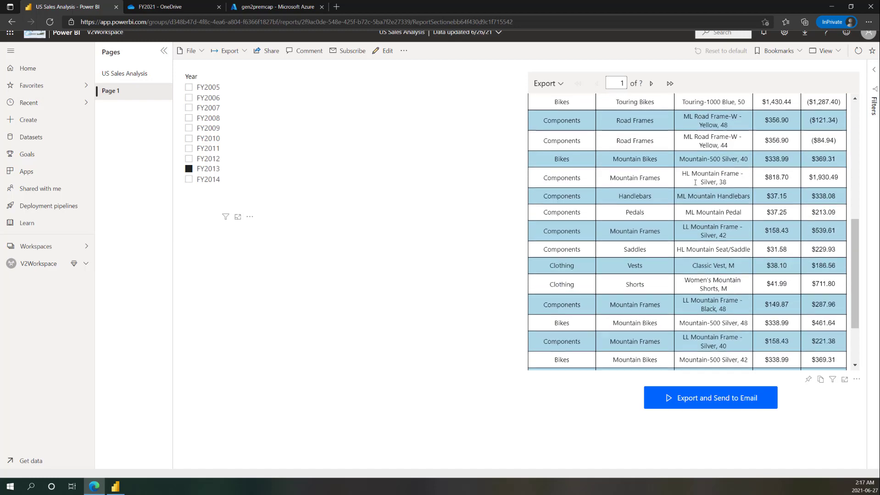
{"action": "scroll", "coordinate": [695, 182], "scroll_direction": "up", "scroll_amount": 10}
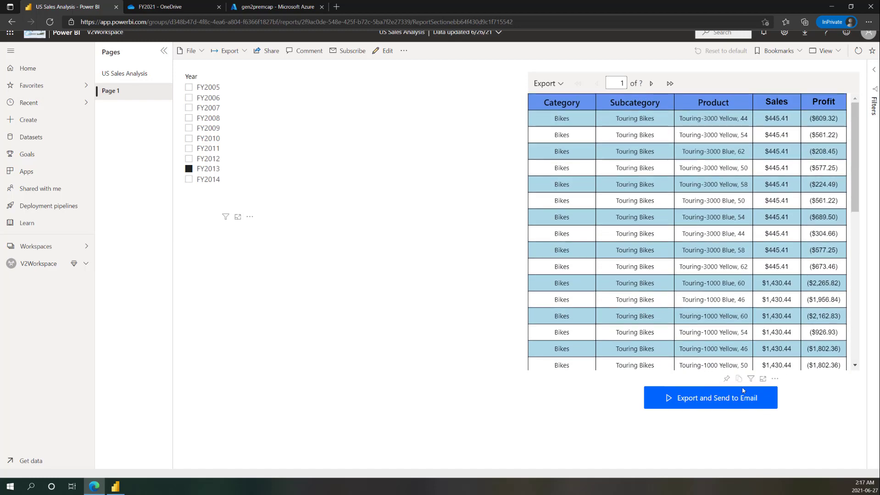
{"action": "left_click", "coordinate": [721, 404]}
Switch to Power BI Desktop and add a paginated report visual to Page 1, enlarging it across the area beside the Year slicer.
{"action": "left_click", "coordinate": [114, 488]}
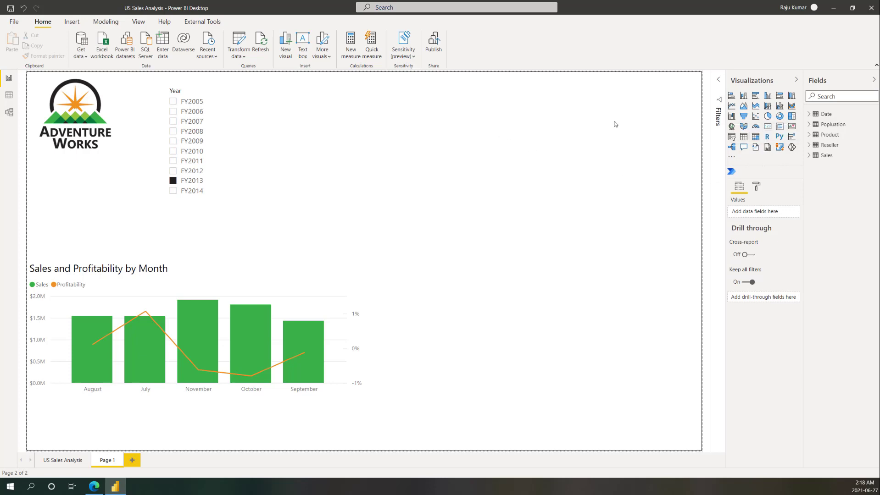
{"action": "left_click", "coordinate": [768, 152]}
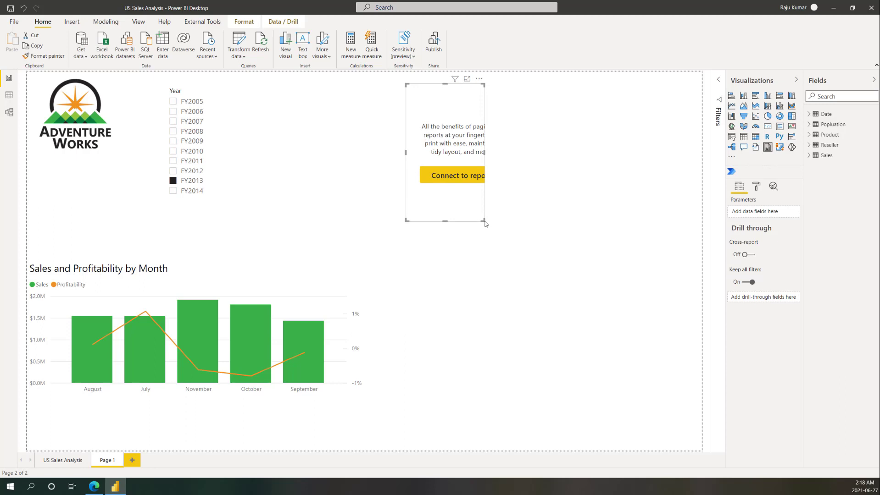
{"action": "left_click_drag", "start_coordinate": [485, 222], "coordinate": [687, 244]}
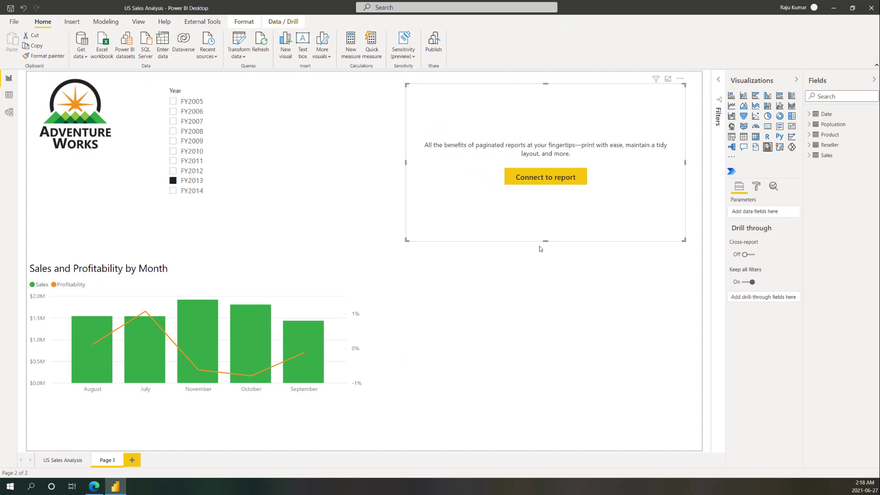
Check which paginated reports can be embedded, return to the page, and add the Date table's Year field as the visual's parameter.
{"action": "left_click", "coordinate": [558, 182]}
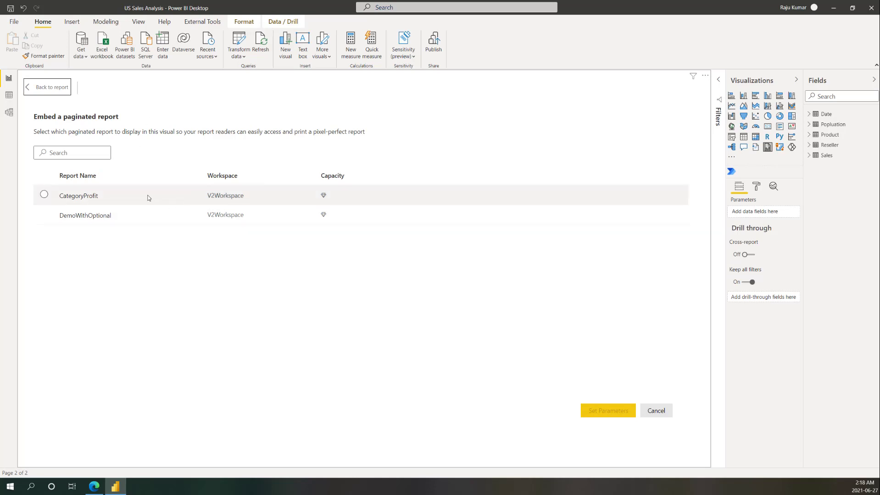
{"action": "left_click", "coordinate": [28, 89]}
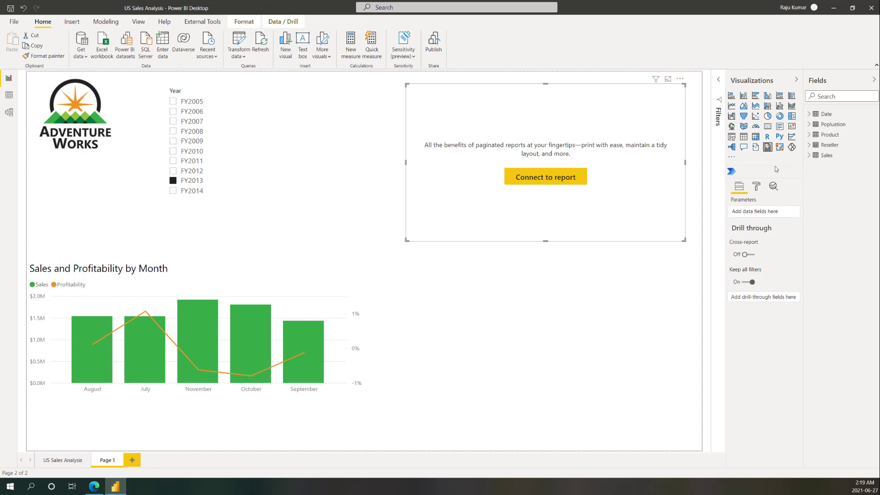
{"action": "left_click", "coordinate": [810, 118]}
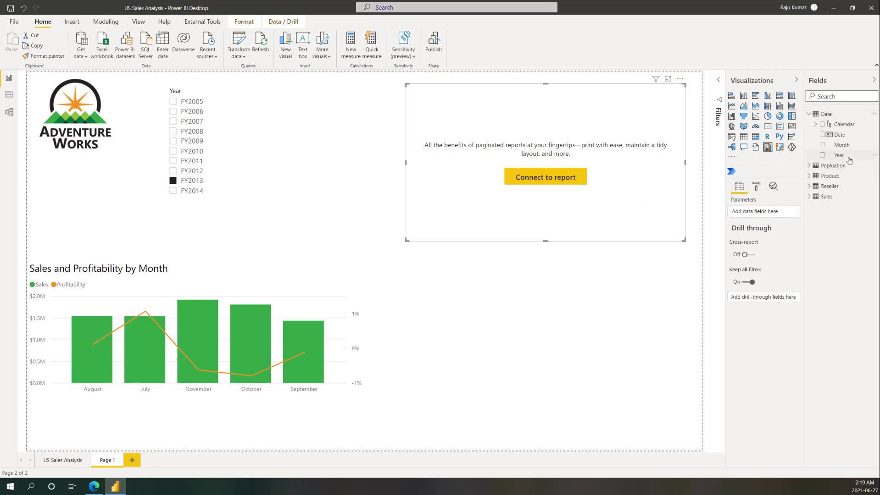
{"action": "left_click_drag", "start_coordinate": [844, 156], "coordinate": [762, 220]}
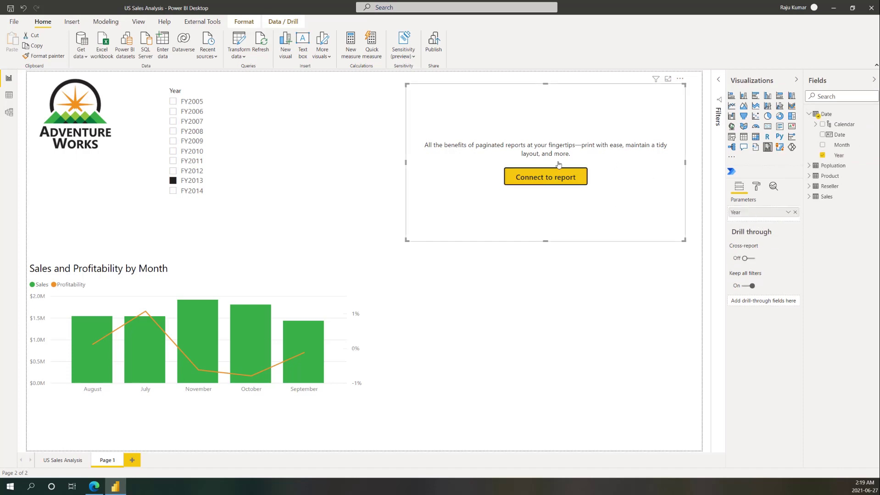
Connect the visual to the DemoWithOptional paginated report and proceed to its parameter mapping.
{"action": "left_click", "coordinate": [556, 178]}
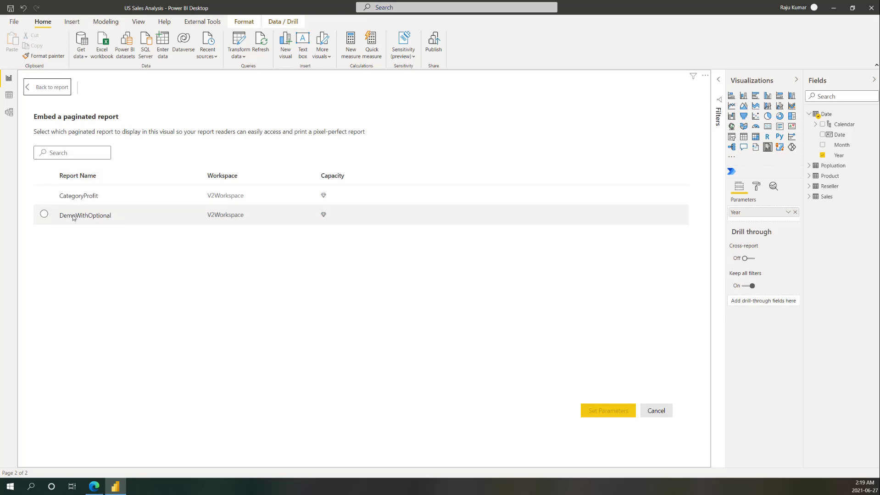
{"action": "left_click", "coordinate": [45, 216]}
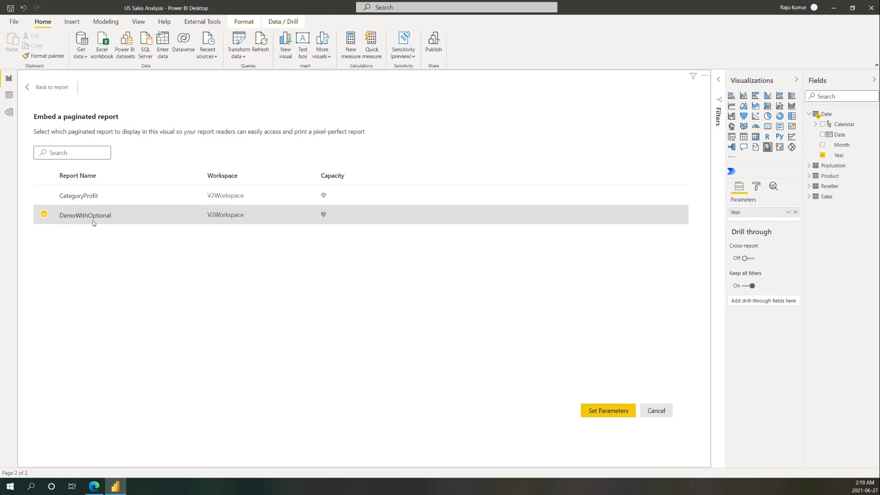
{"action": "left_click", "coordinate": [618, 411]}
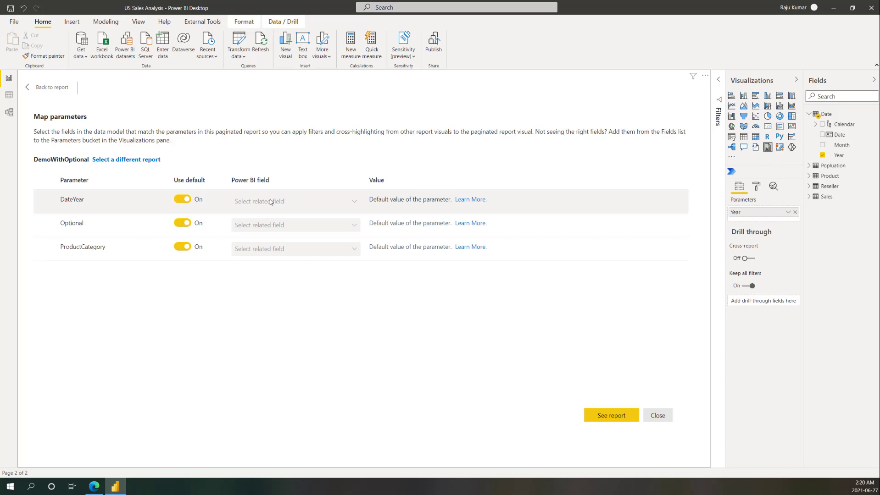
Map the DateYear parameter to the Date.Year field instead of its default value, and display the report in the visual.
{"action": "left_click", "coordinate": [181, 201]}
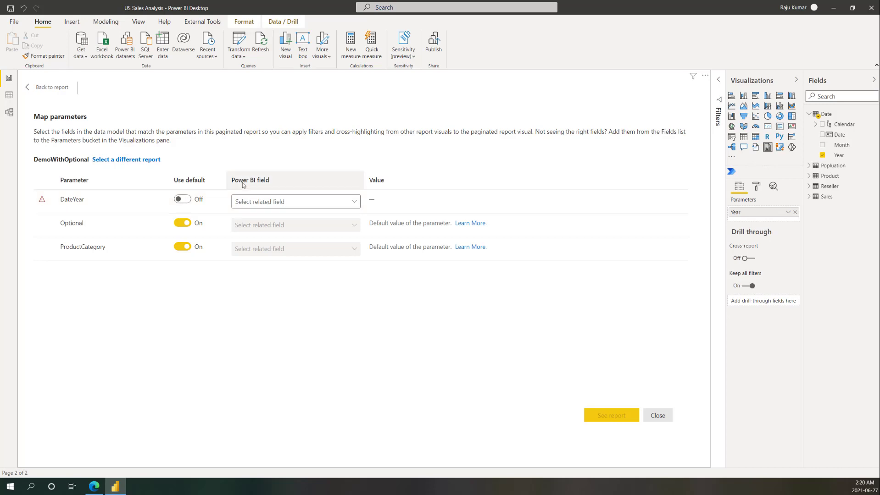
{"action": "left_click", "coordinate": [316, 202]}
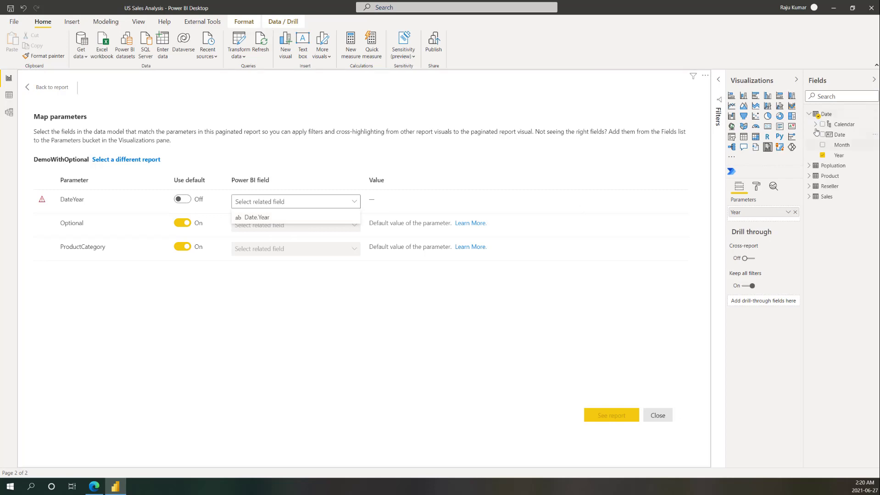
{"action": "left_click", "coordinate": [270, 217]}
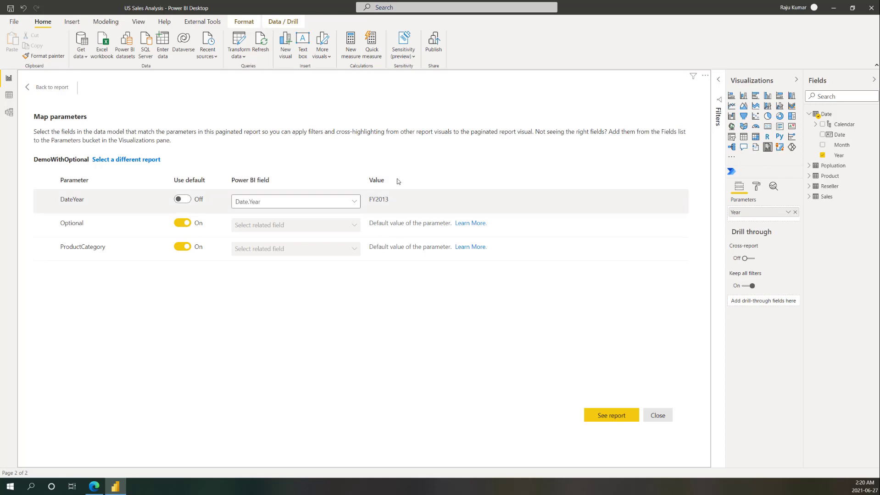
{"action": "left_click", "coordinate": [610, 417]}
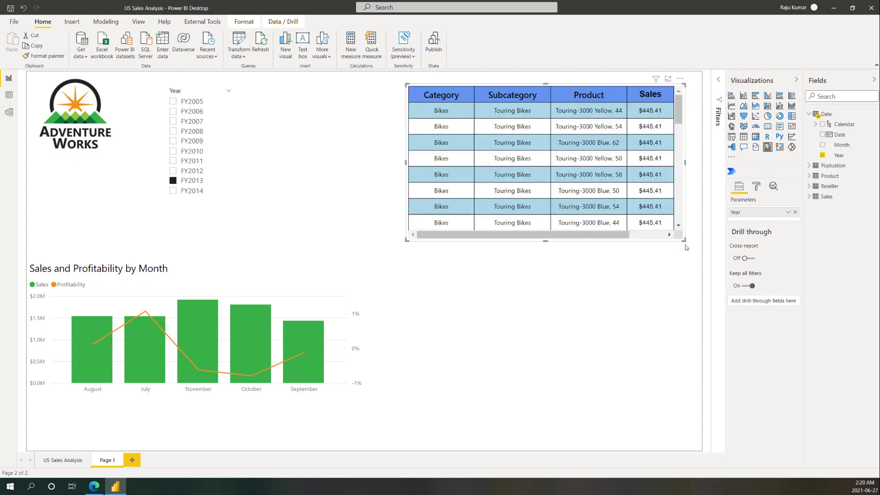
Enlarge the paginated report visual to fit all columns through Profit, and turn on its toolbar and auto-apply options.
{"action": "left_click_drag", "start_coordinate": [686, 245], "coordinate": [699, 412]}
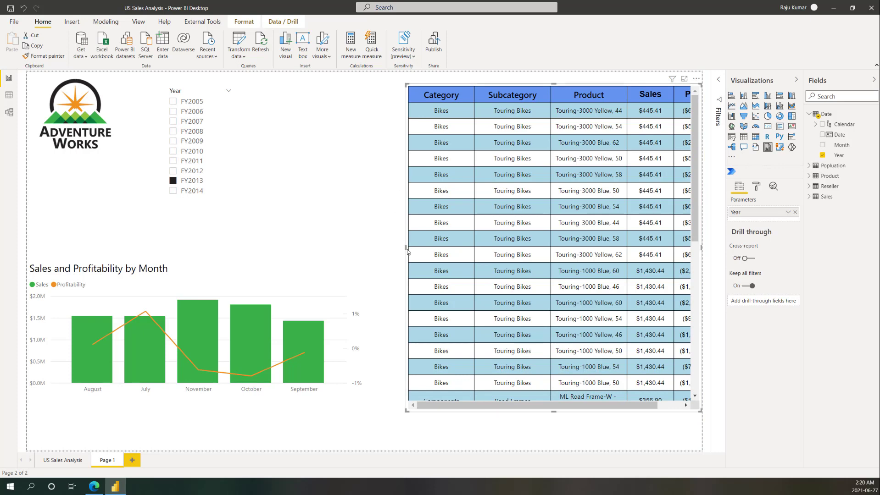
{"action": "left_click_drag", "start_coordinate": [405, 249], "coordinate": [372, 249]}
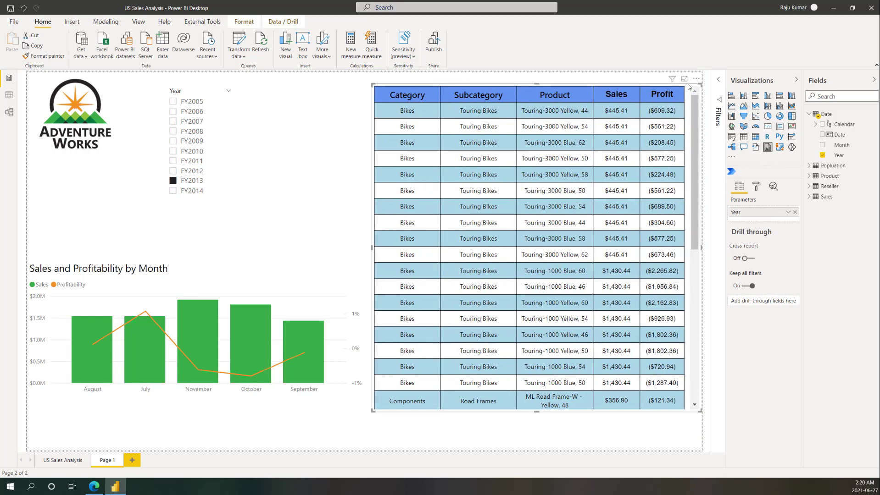
{"action": "left_click", "coordinate": [757, 188]}
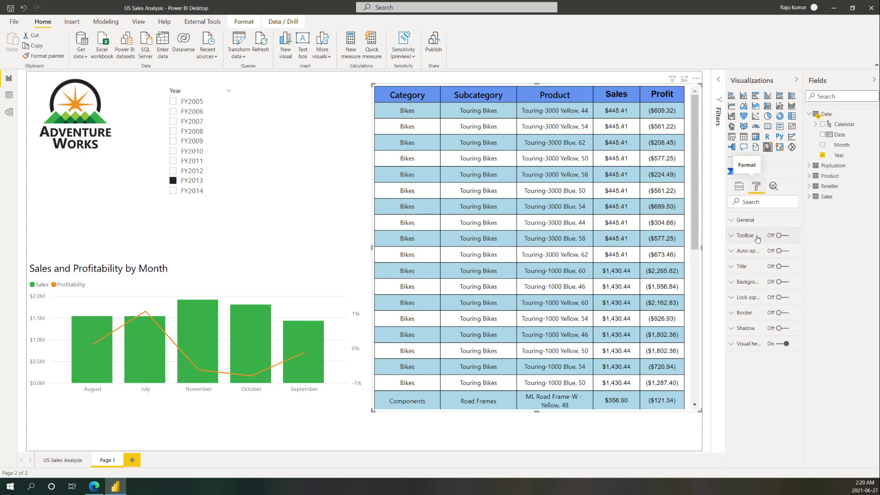
{"action": "left_click", "coordinate": [781, 236]}
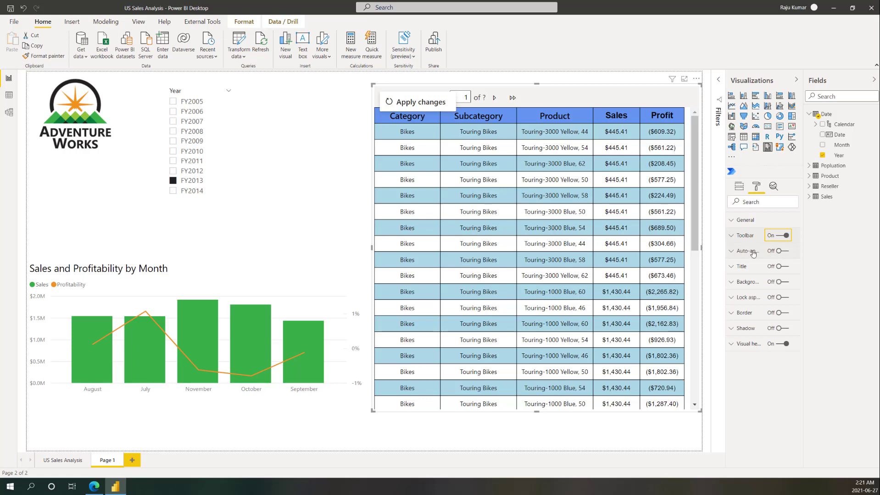
{"action": "left_click", "coordinate": [786, 252]}
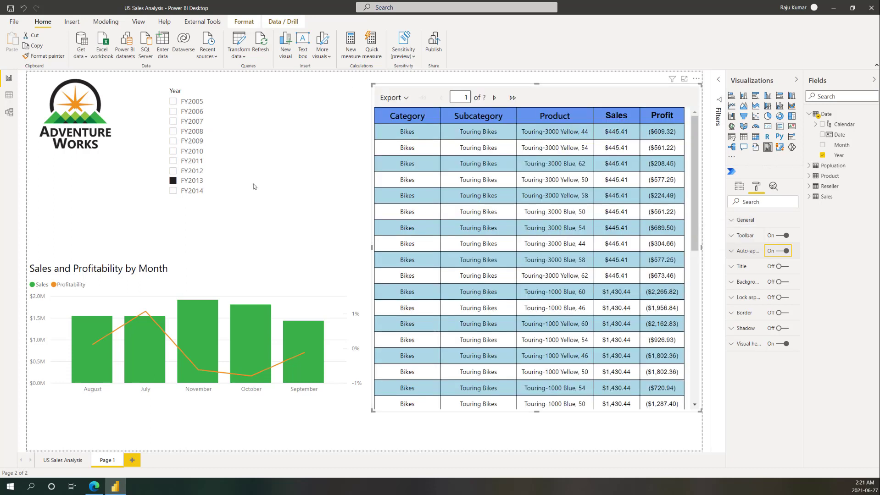
Set the Year slicer to FY2012 and look through the paginated table's filtered rows.
{"action": "left_click", "coordinate": [182, 173]}
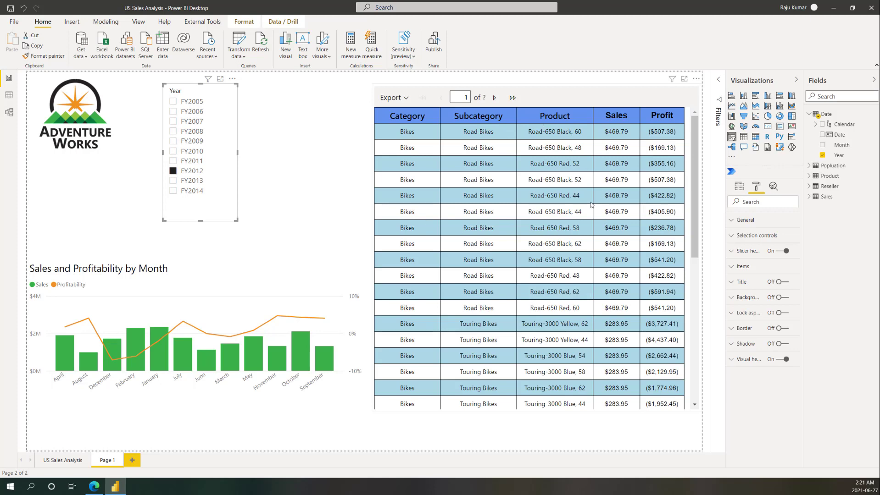
{"action": "scroll", "coordinate": [592, 206], "scroll_direction": "down", "scroll_amount": 5}
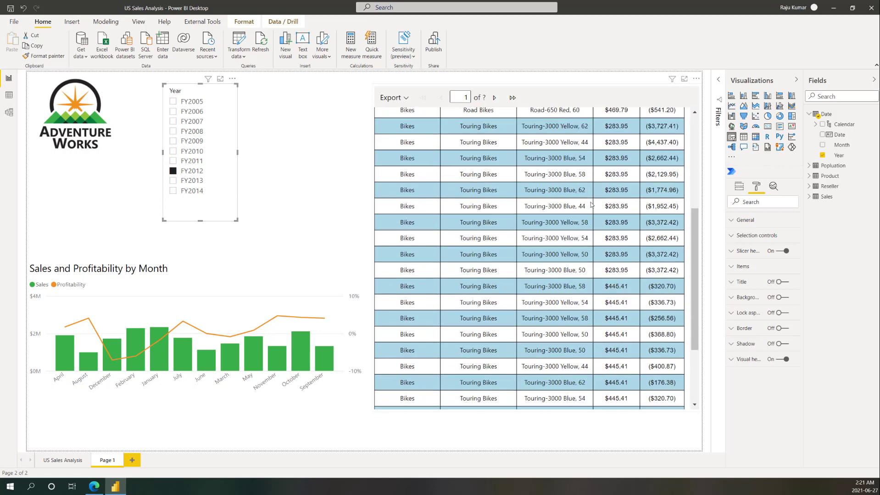
{"action": "scroll", "coordinate": [591, 205], "scroll_direction": "up", "scroll_amount": 5}
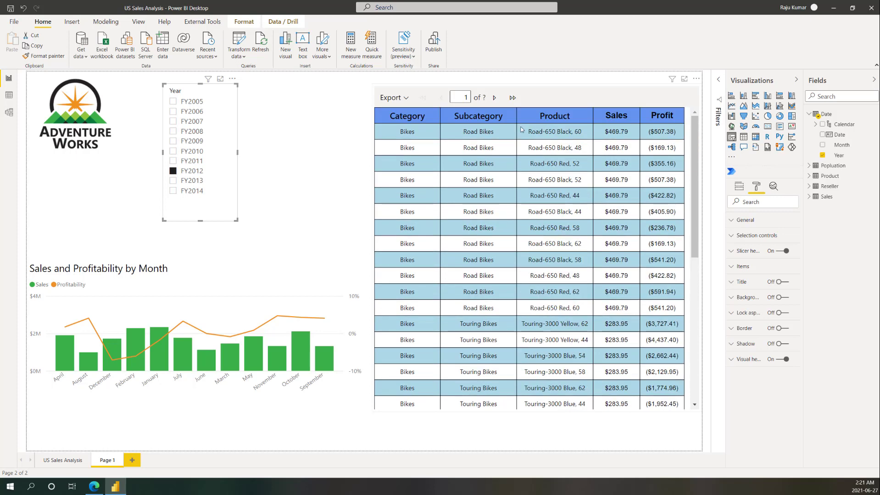
Save the report and publish it to V2Workspace, replacing the existing US Sales Analysis dataset.
{"action": "left_click", "coordinate": [432, 45]}
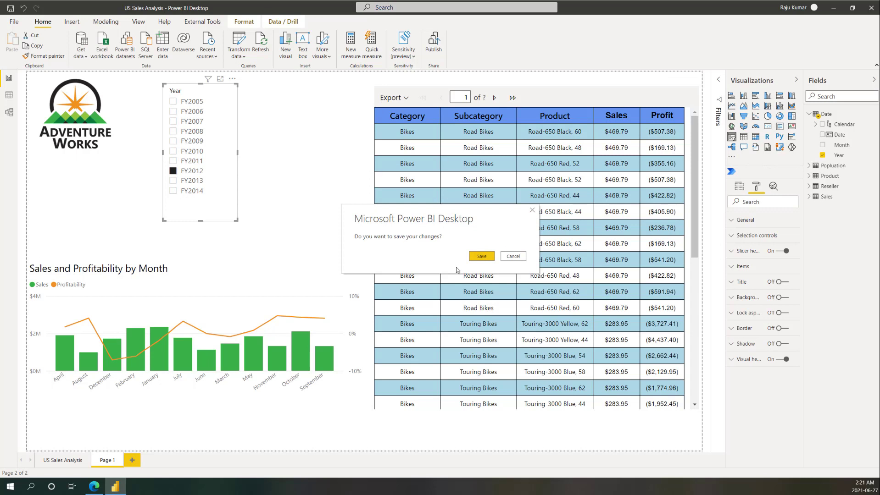
{"action": "left_click", "coordinate": [489, 256]}
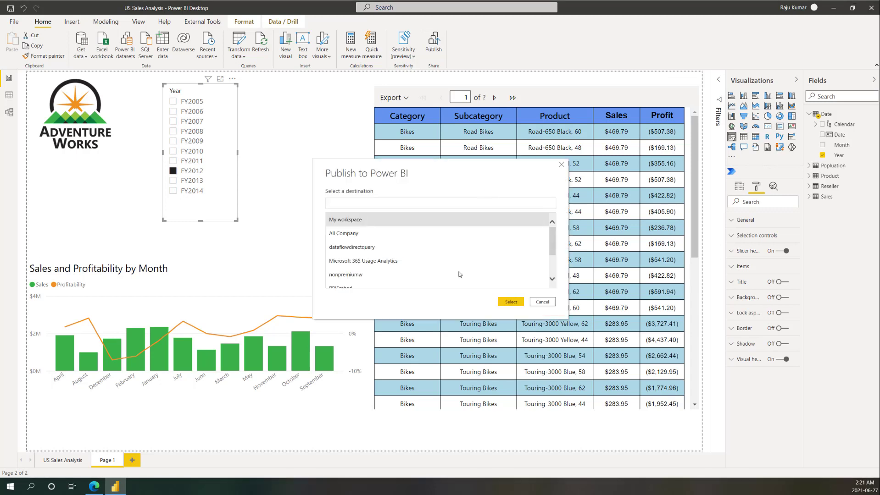
{"action": "scroll", "coordinate": [376, 284], "scroll_direction": "down", "scroll_amount": 3}
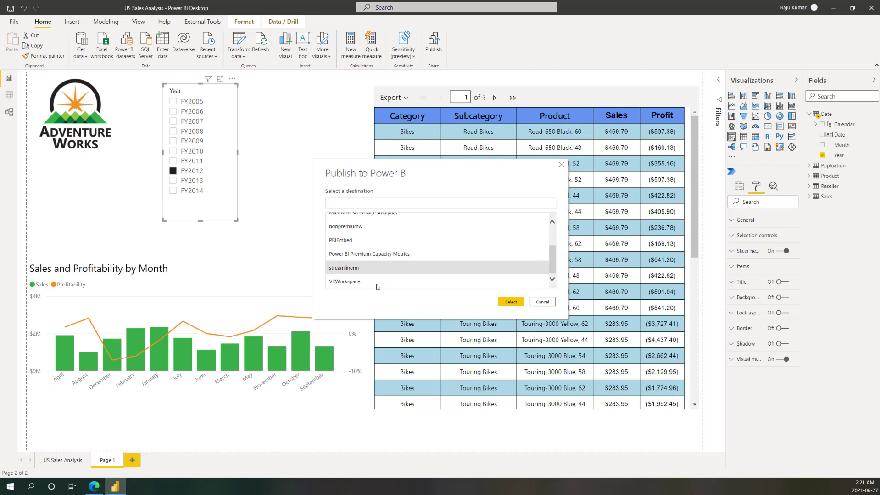
{"action": "left_click", "coordinate": [356, 281]}
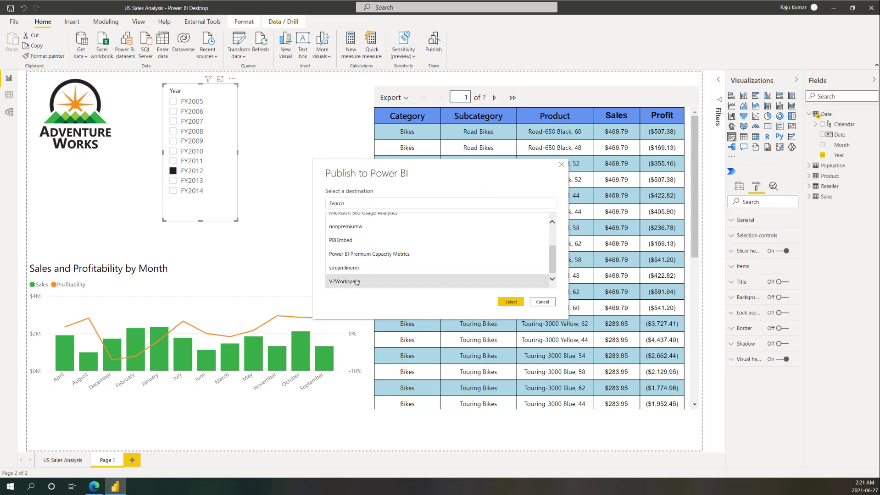
{"action": "left_click", "coordinate": [508, 299]}
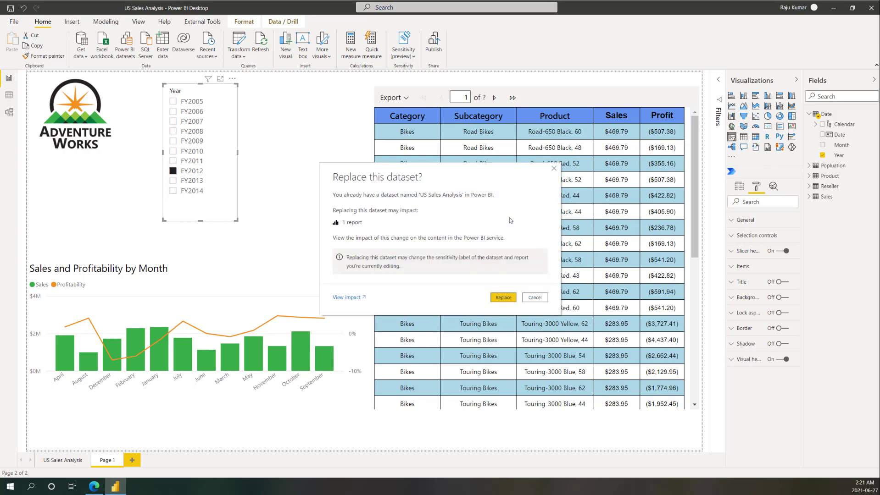
{"action": "left_click", "coordinate": [504, 297]}
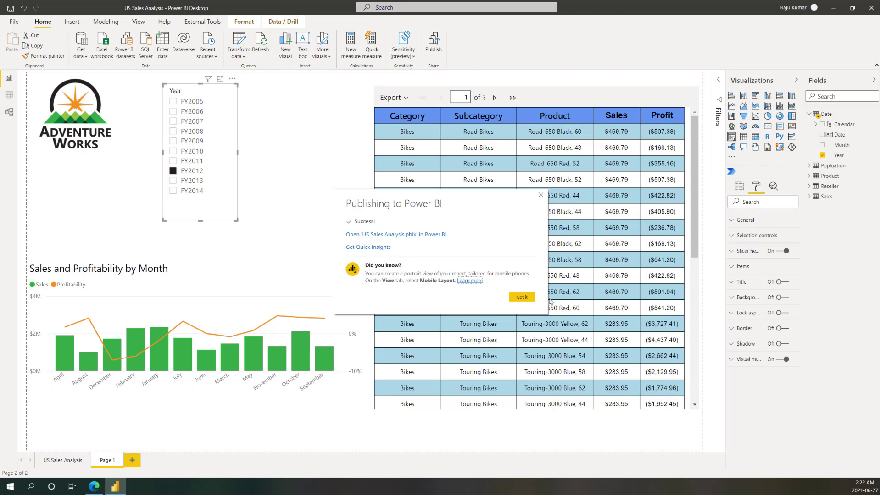
{"action": "left_click", "coordinate": [521, 297]}
Switch to the Power BI service in the browser and open V2Workspace's content list.
{"action": "left_click", "coordinate": [93, 490]}
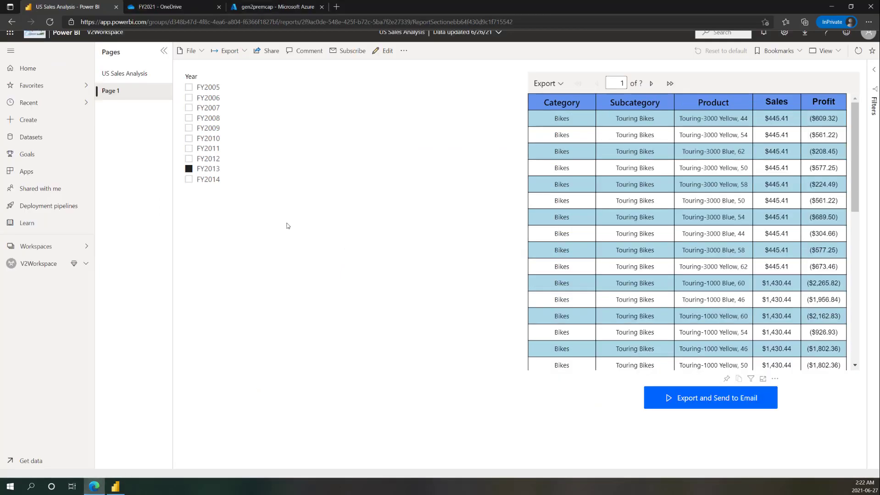
{"action": "left_click", "coordinate": [47, 267]}
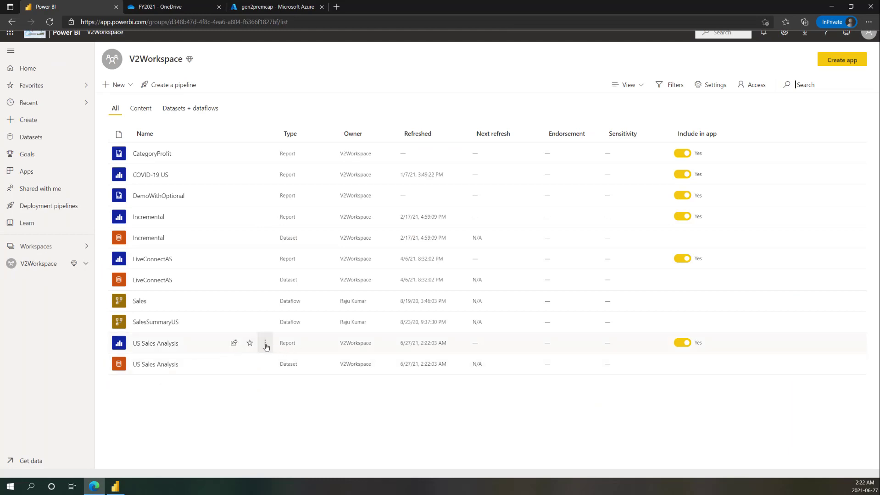
Open the US Sales Analysis report and add an enlarged Power Automate visual between the Year slicer and the paginated table on Page 1.
{"action": "left_click", "coordinate": [159, 345]}
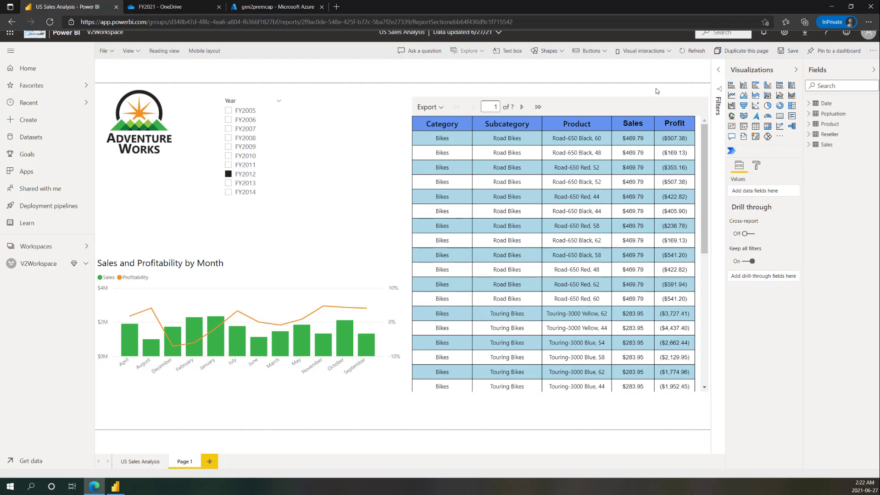
{"action": "left_click", "coordinate": [732, 151]}
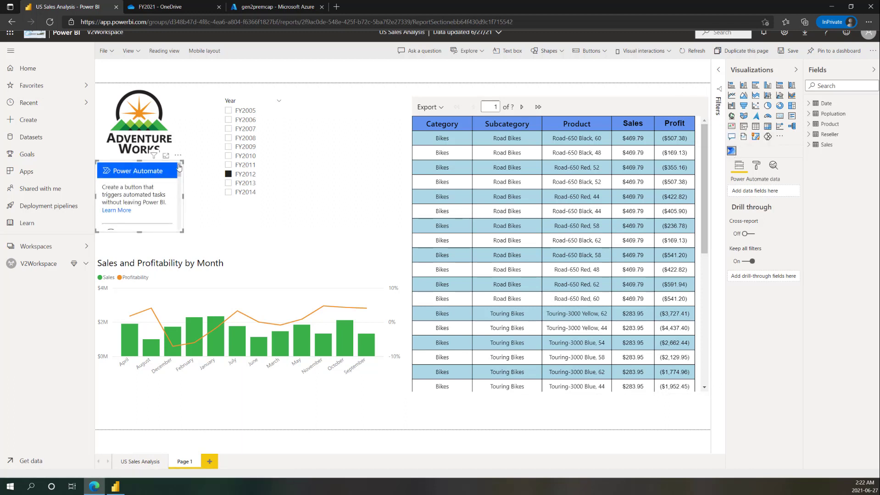
{"action": "left_click_drag", "start_coordinate": [180, 160], "coordinate": [317, 275]}
{"action": "left_click_drag", "start_coordinate": [348, 244], "coordinate": [370, 127]}
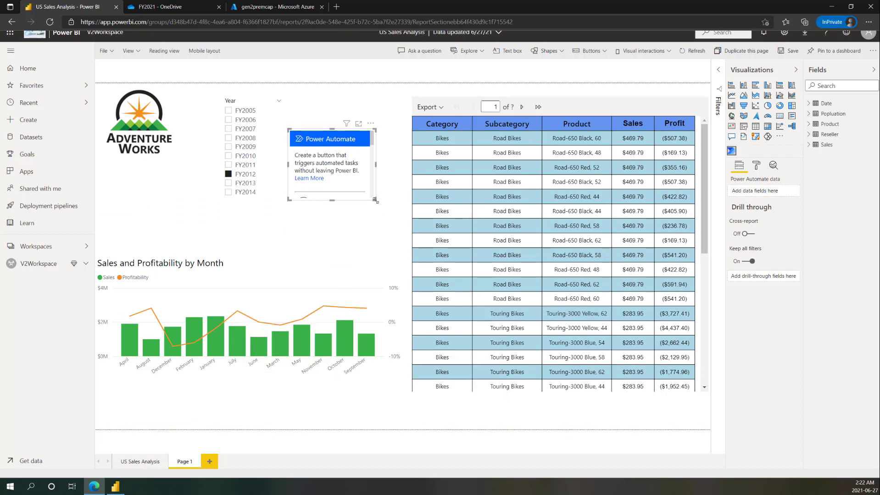
{"action": "left_click_drag", "start_coordinate": [376, 200], "coordinate": [462, 285]}
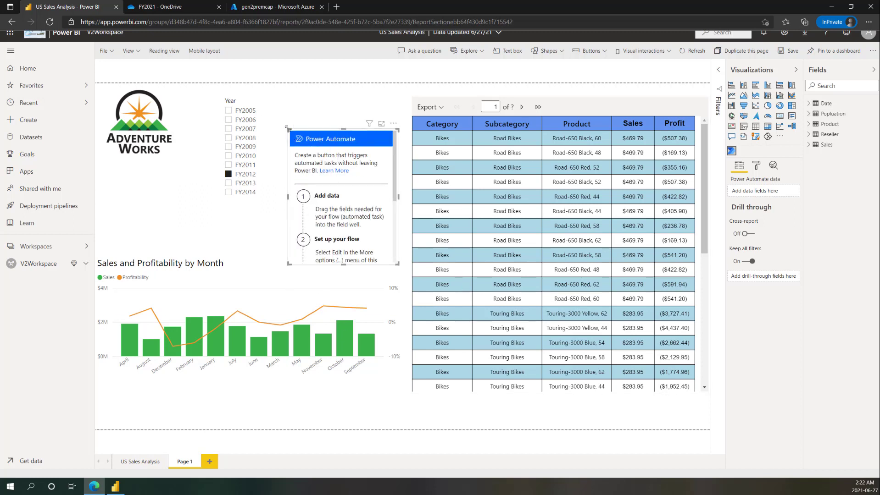
Enlarge the Power Automate visual to read its setup instructions, and shrink it back so it clears the Year slicer.
{"action": "left_click_drag", "start_coordinate": [288, 130], "coordinate": [234, 98]}
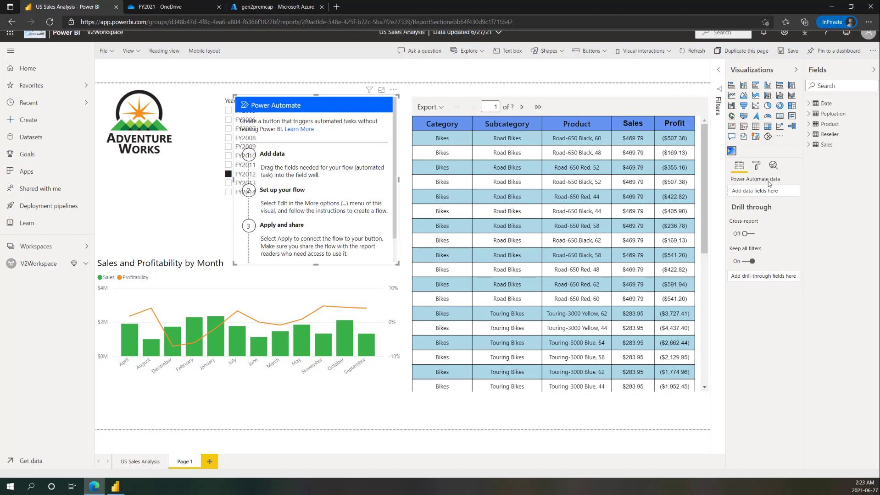
{"action": "scroll", "coordinate": [324, 197], "scroll_direction": "down", "scroll_amount": 1}
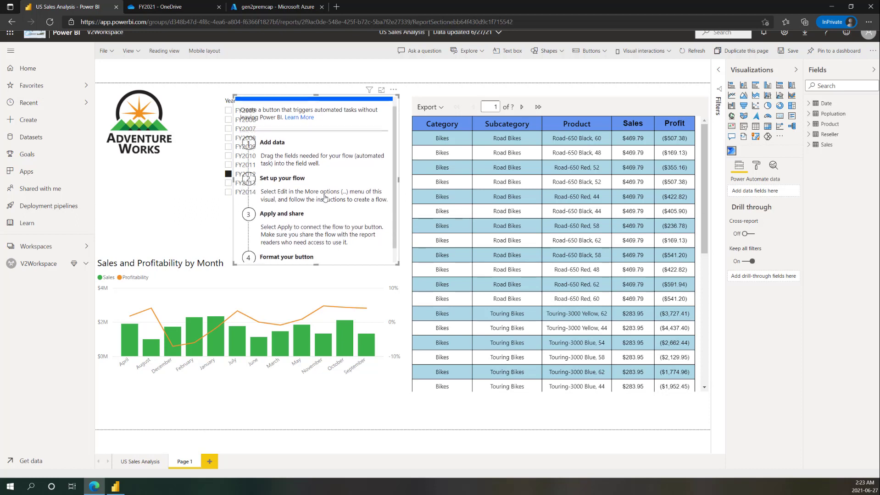
{"action": "scroll", "coordinate": [324, 197], "scroll_direction": "down", "scroll_amount": 1}
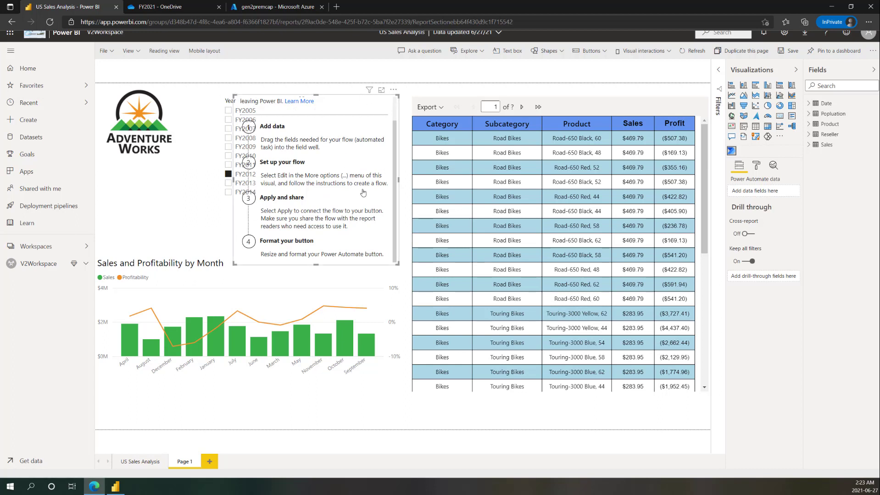
{"action": "left_click_drag", "start_coordinate": [234, 95], "coordinate": [288, 124]}
{"action": "left_click", "coordinate": [284, 124]}
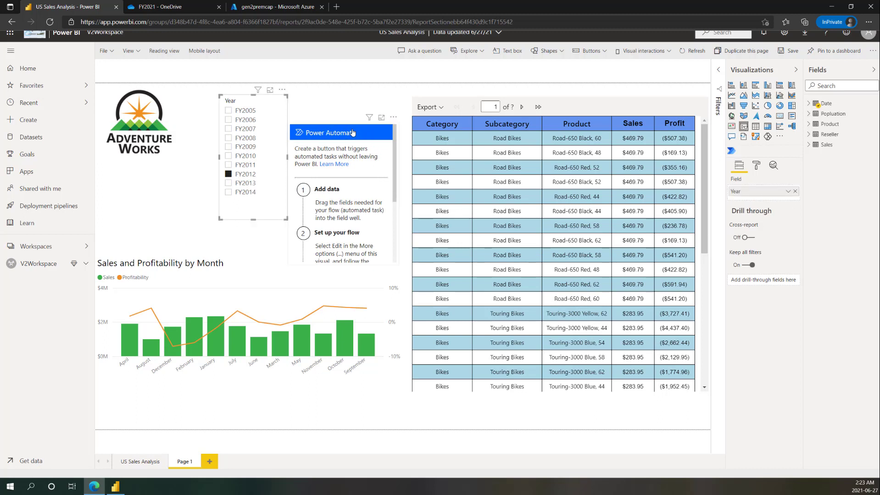
Open the Power Automate visual for editing to view its available flows and templates, and return to the report.
{"action": "left_click", "coordinate": [394, 117]}
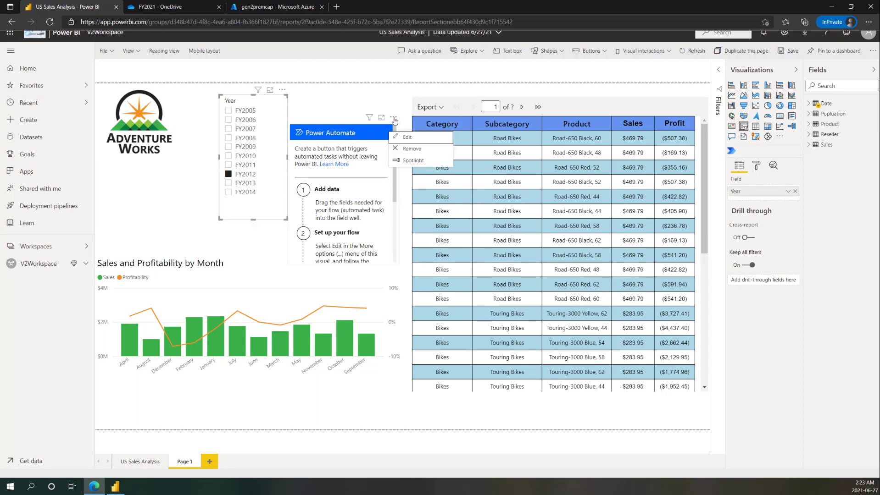
{"action": "left_click", "coordinate": [404, 140]}
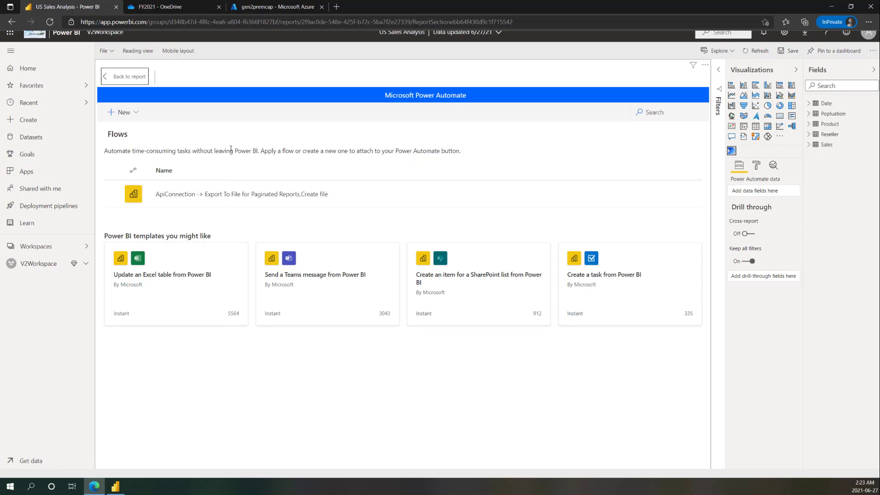
{"action": "left_click", "coordinate": [115, 79]}
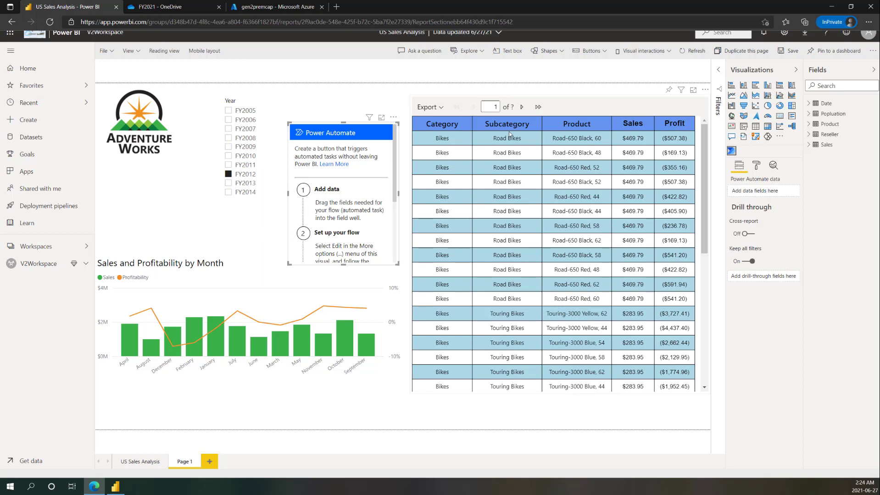
Add the Date table's Year field to the Power Automate visual's data and create a new instant cloud flow for it.
{"action": "left_click", "coordinate": [810, 103]}
{"action": "left_click_drag", "start_coordinate": [837, 144], "coordinate": [760, 193]}
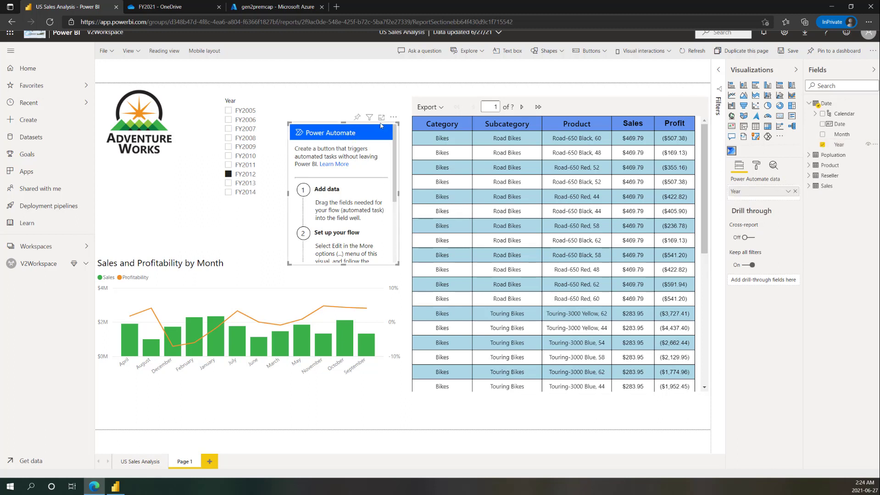
{"action": "left_click", "coordinate": [393, 117]}
{"action": "left_click", "coordinate": [402, 138]}
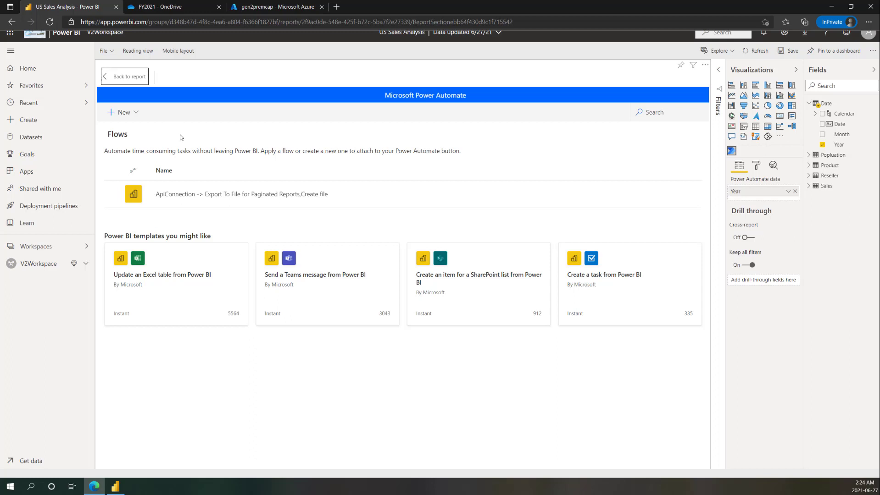
{"action": "left_click", "coordinate": [121, 119]}
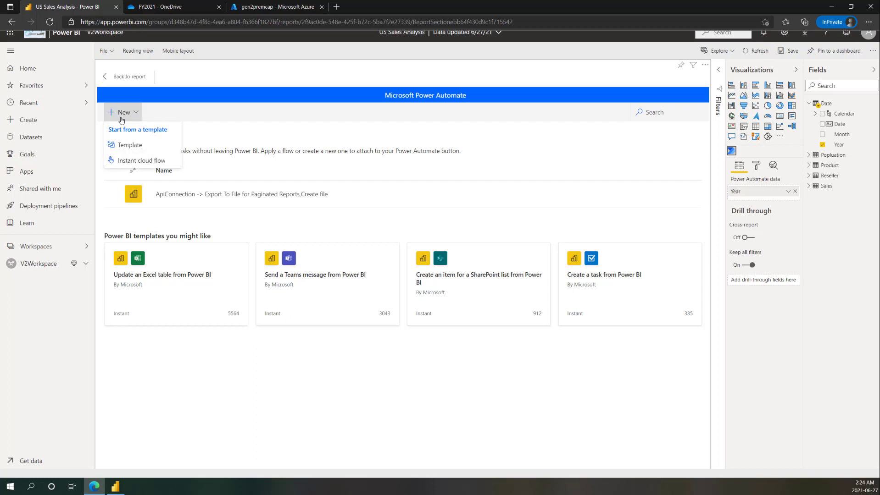
{"action": "left_click", "coordinate": [132, 161]}
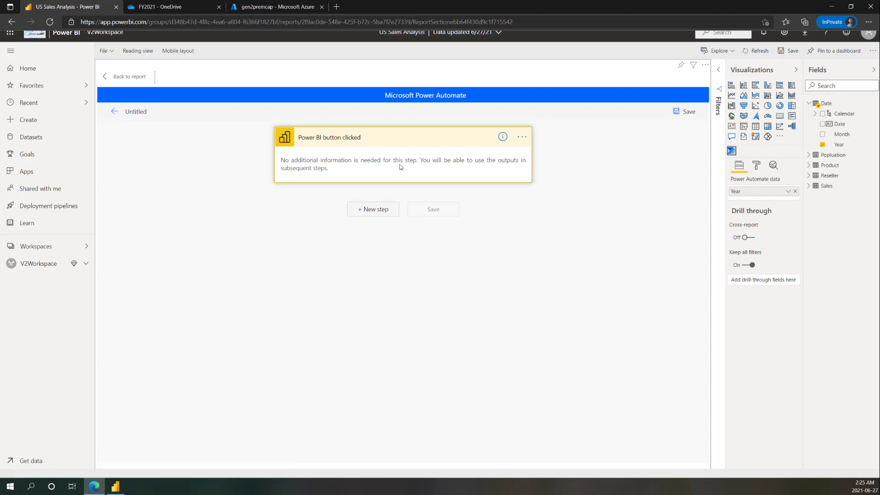
Add the Power BI action Export To File for Paginated Reports after the button-clicked trigger.
{"action": "left_click", "coordinate": [381, 210]}
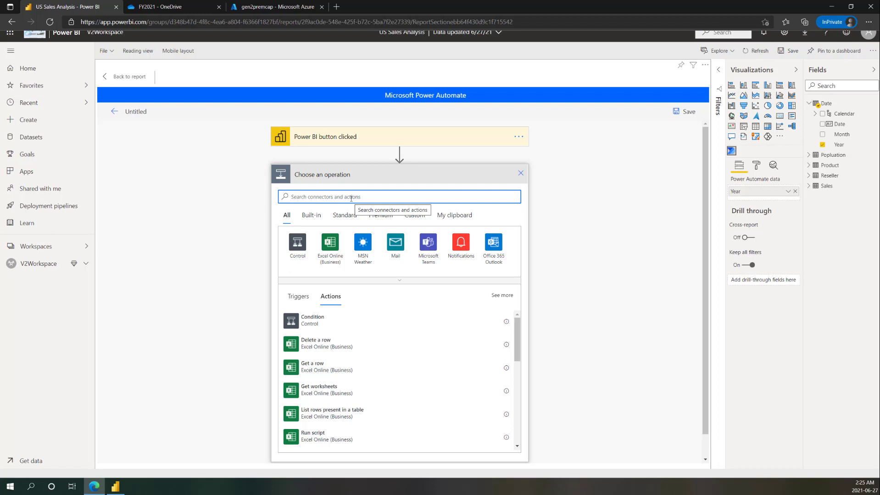
{"action": "type", "text": "power bi"}
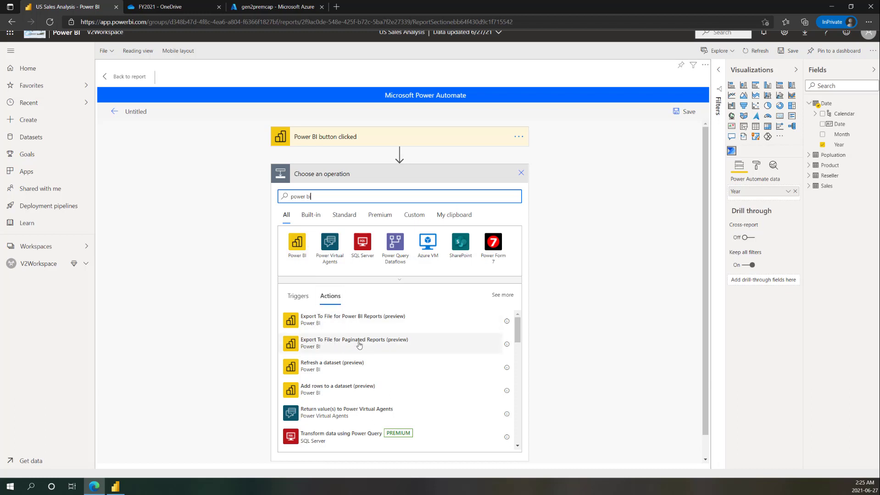
{"action": "left_click", "coordinate": [400, 346]}
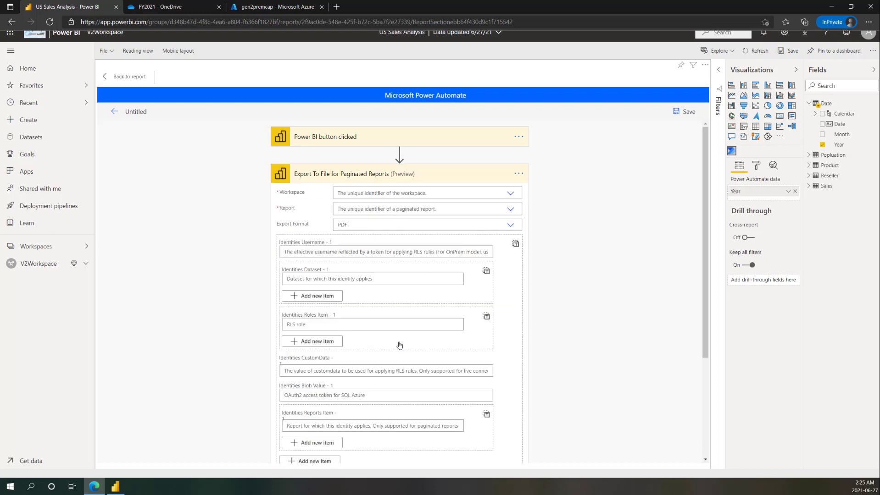
Set the export action's workspace to V2Workspace, its report to DemoWithOptional and its export format to PDF.
{"action": "left_click", "coordinate": [510, 193]}
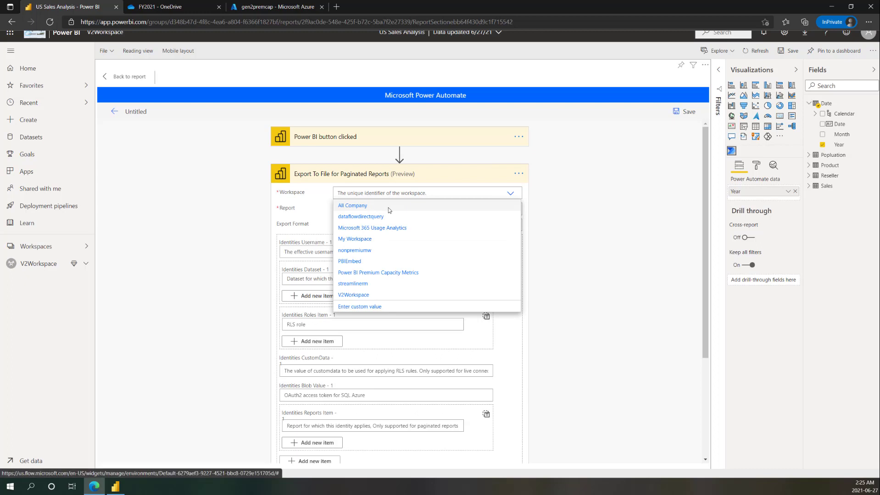
{"action": "left_click", "coordinate": [367, 296]}
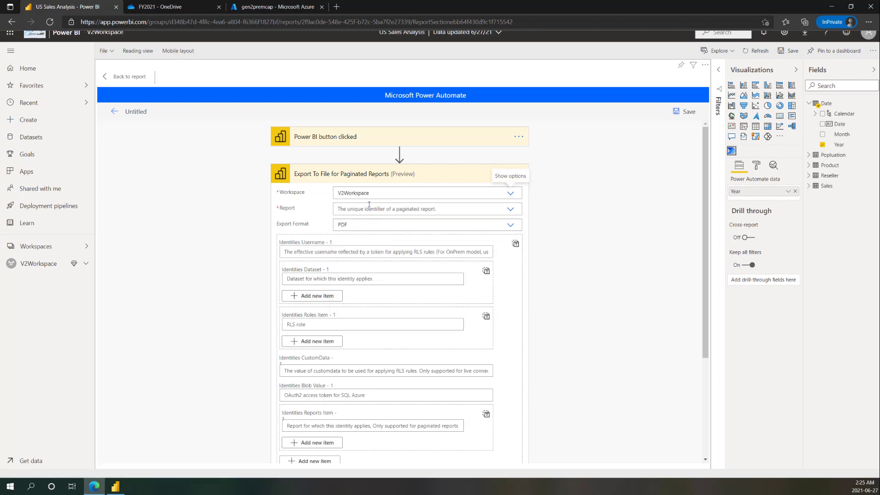
{"action": "left_click", "coordinate": [511, 211]}
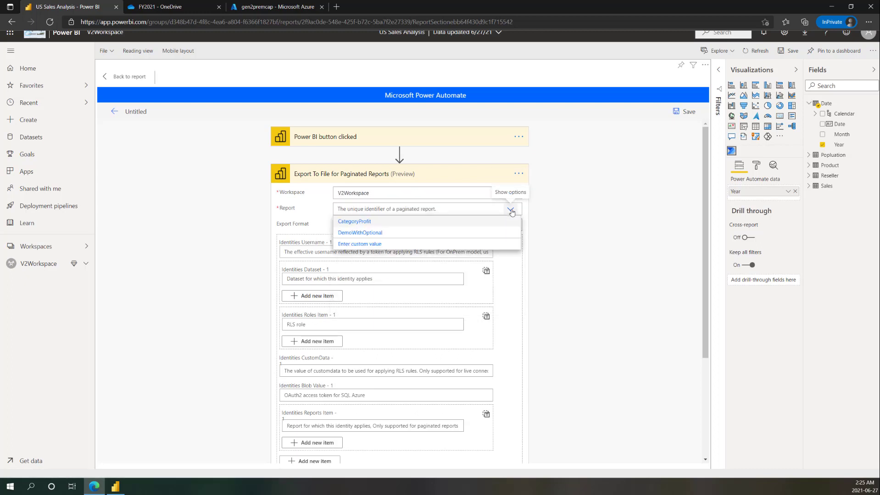
{"action": "left_click", "coordinate": [367, 234]}
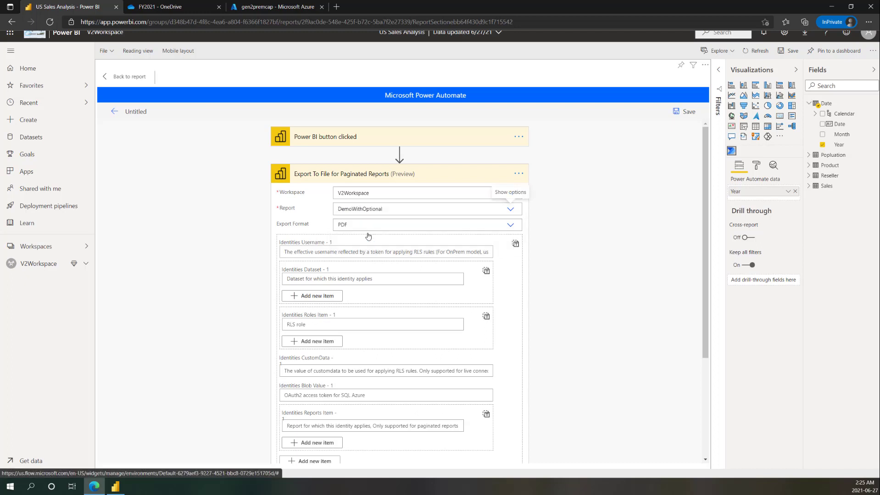
{"action": "left_click", "coordinate": [400, 225]}
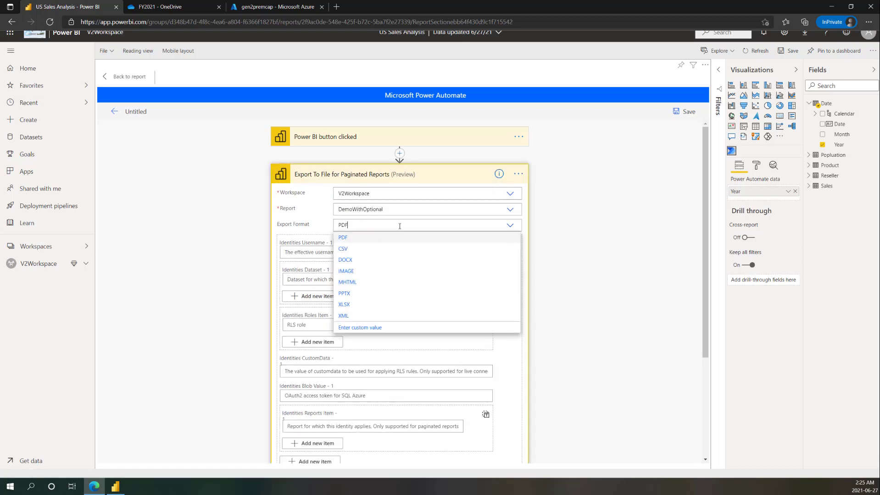
{"action": "left_click", "coordinate": [352, 241]}
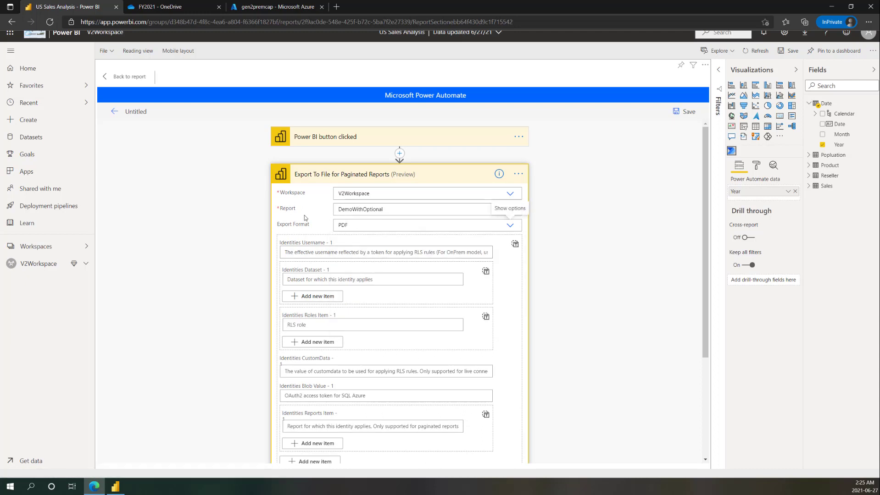
Add the report parameter DateYear to the export action, with the dynamic content Power BI data Year as its value.
{"action": "scroll", "coordinate": [367, 265], "scroll_direction": "down", "scroll_amount": 3}
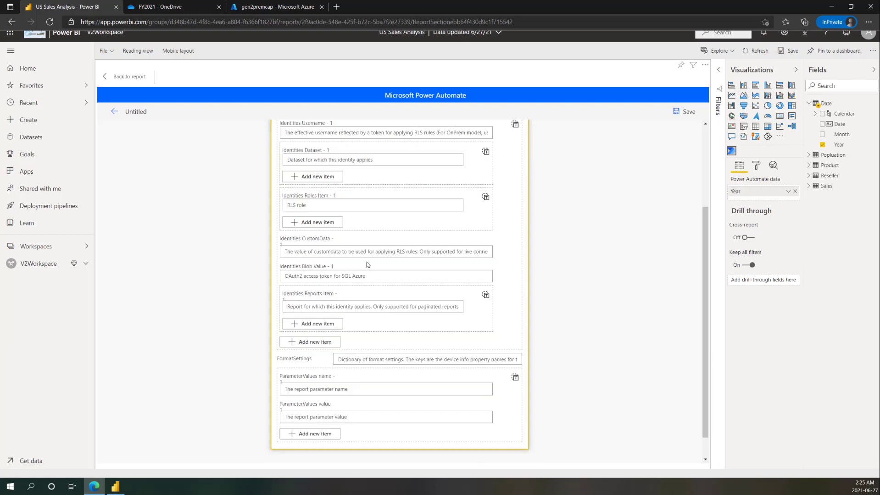
{"action": "left_click", "coordinate": [323, 391]}
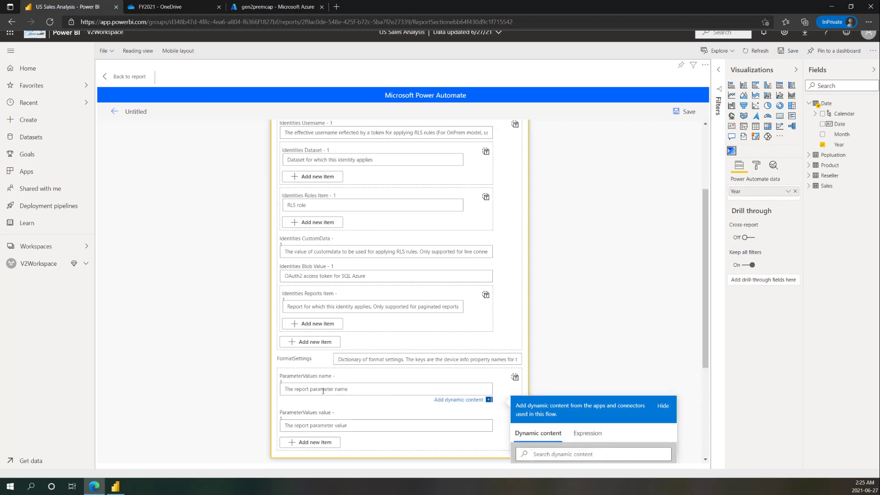
{"action": "type", "text": "DateYear"}
{"action": "left_click", "coordinate": [327, 426]}
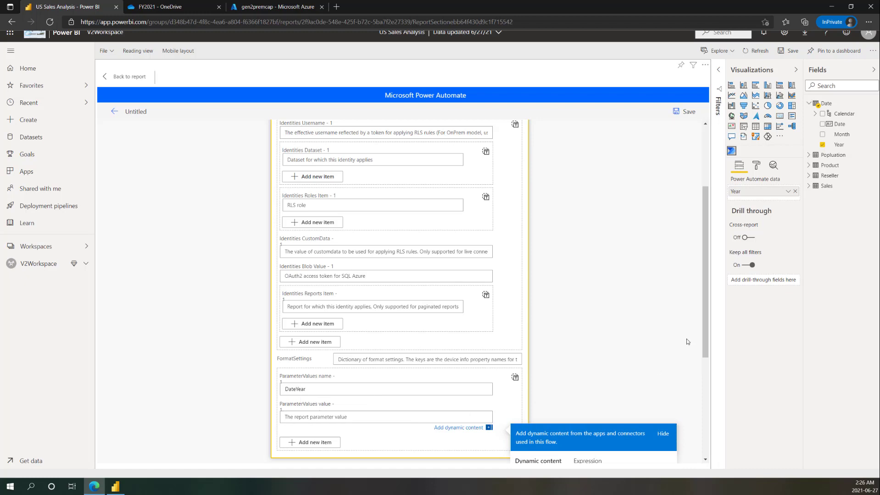
{"action": "scroll", "coordinate": [686, 339], "scroll_direction": "down", "scroll_amount": 4}
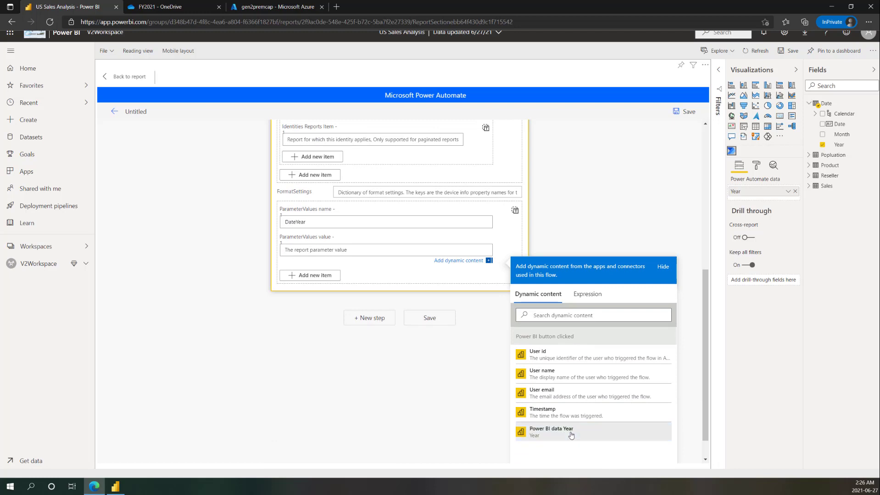
{"action": "left_click", "coordinate": [571, 435]}
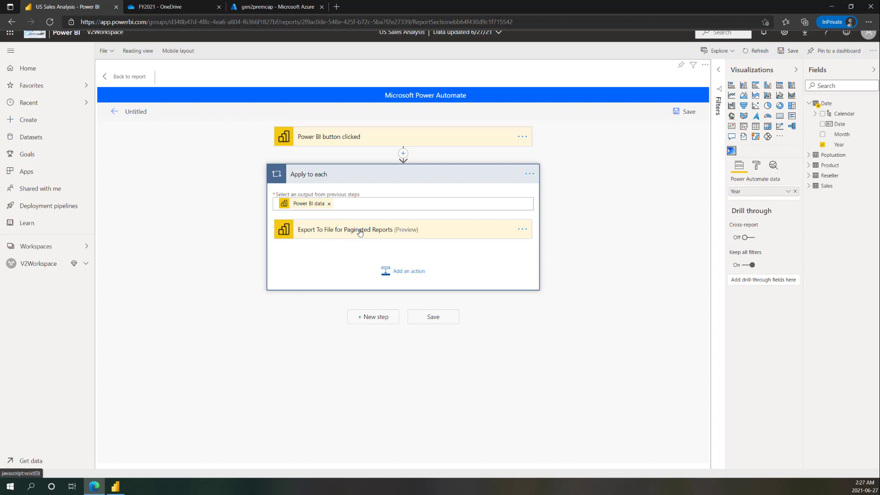
Add the OneDrive for Business Create file action after the export action inside the Apply to each loop.
{"action": "left_click", "coordinate": [408, 274]}
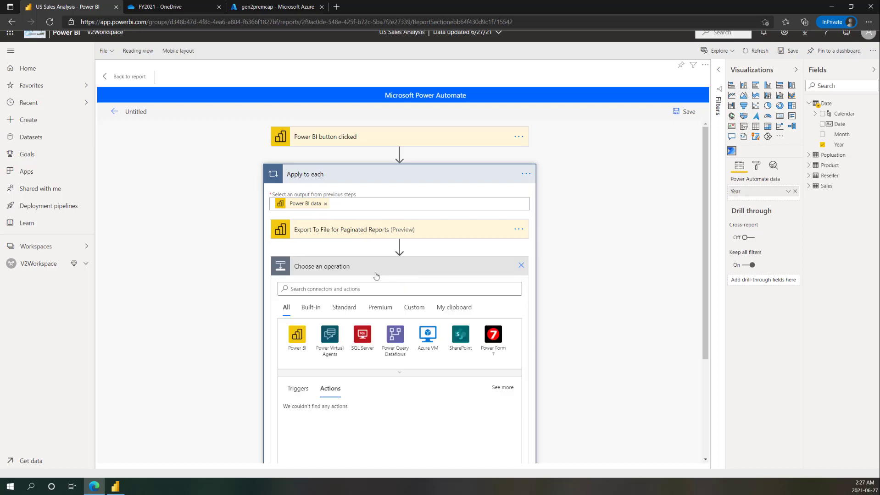
{"action": "left_click", "coordinate": [338, 289]}
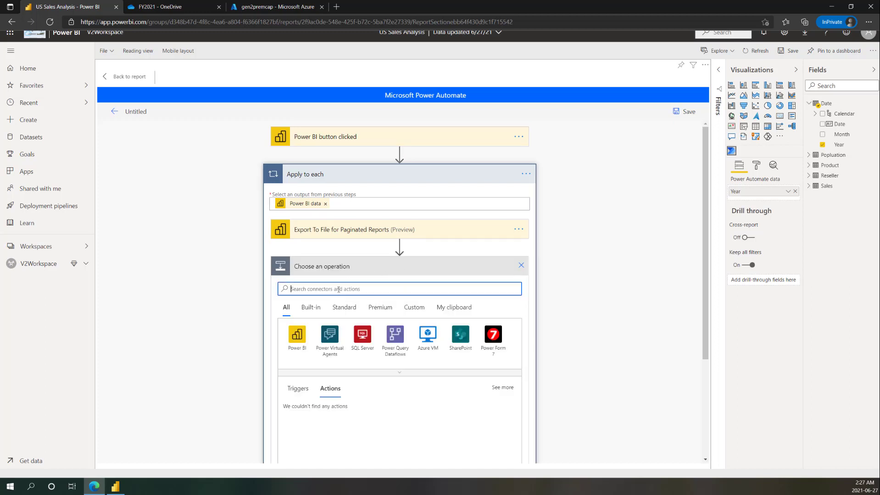
{"action": "type", "text": "one drive"}
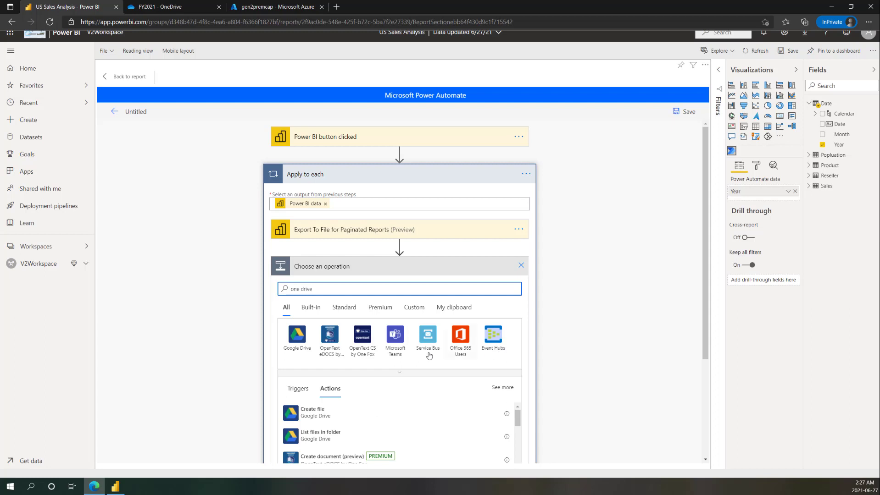
{"action": "left_click_drag", "start_coordinate": [326, 288], "coordinate": [274, 291]}
{"action": "type", "text": "bus"}
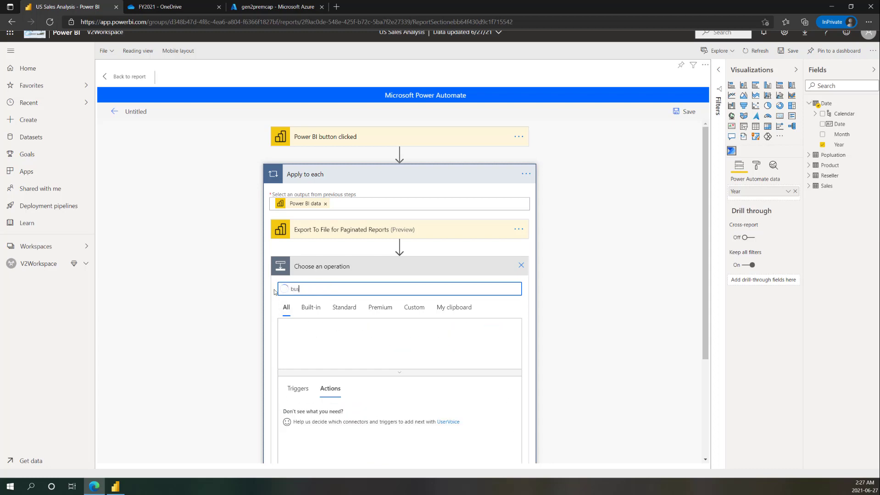
{"action": "left_click", "coordinate": [330, 343]}
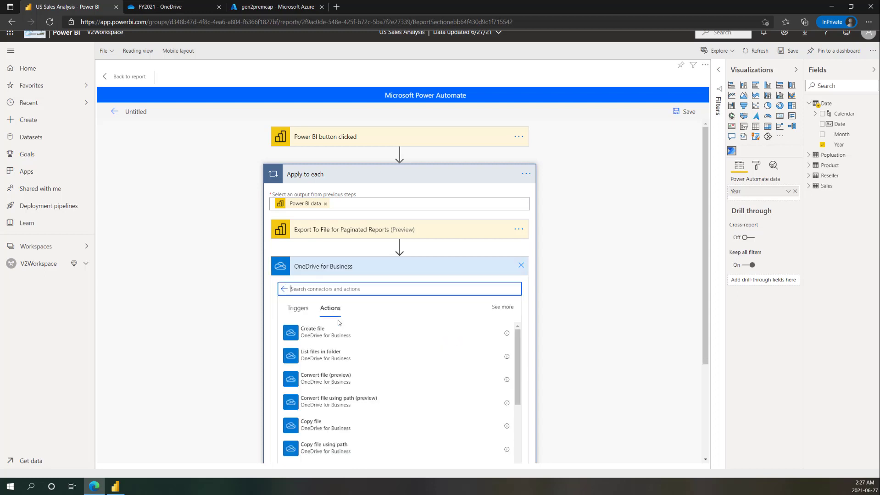
{"action": "left_click", "coordinate": [317, 336]}
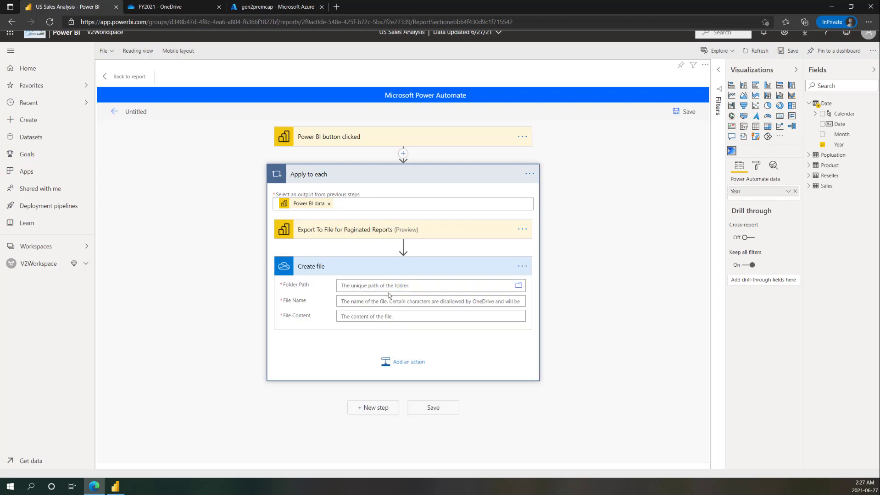
Set the Create file action's folder path to the OneDrive folder /FY2021/Demo.
{"action": "left_click", "coordinate": [519, 287]}
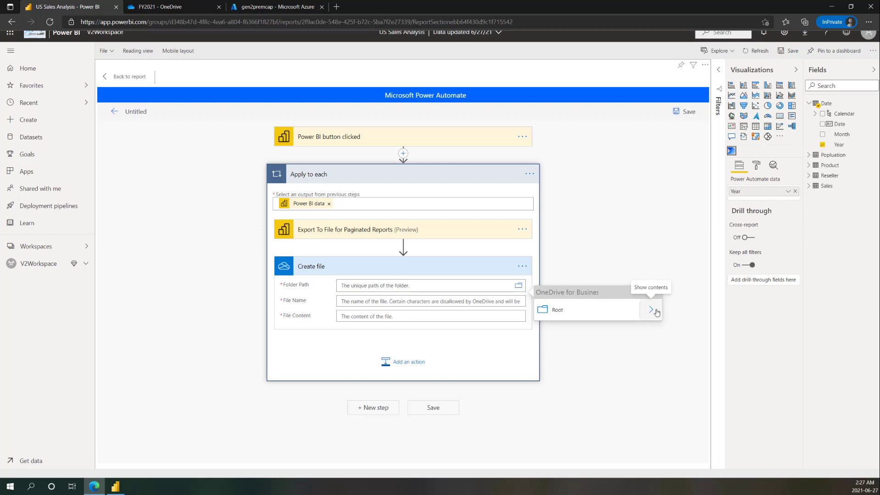
{"action": "left_click", "coordinate": [651, 311]}
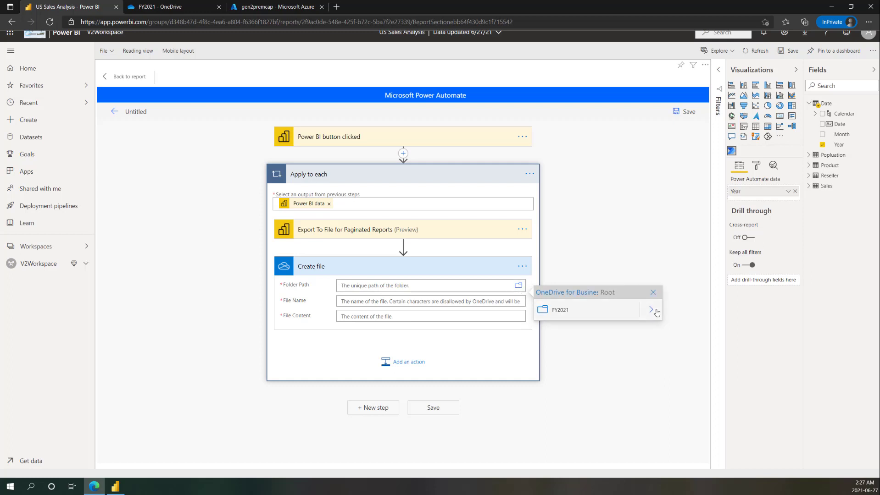
{"action": "left_click", "coordinate": [655, 312]}
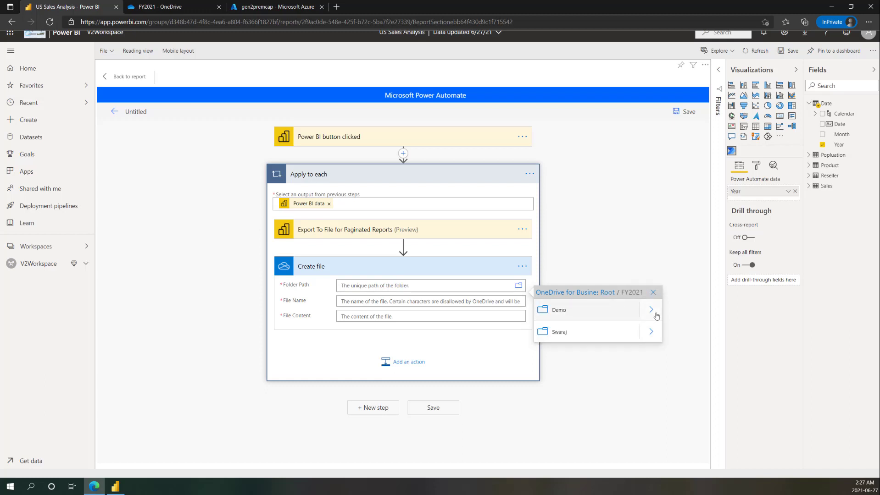
{"action": "left_click", "coordinate": [619, 310]}
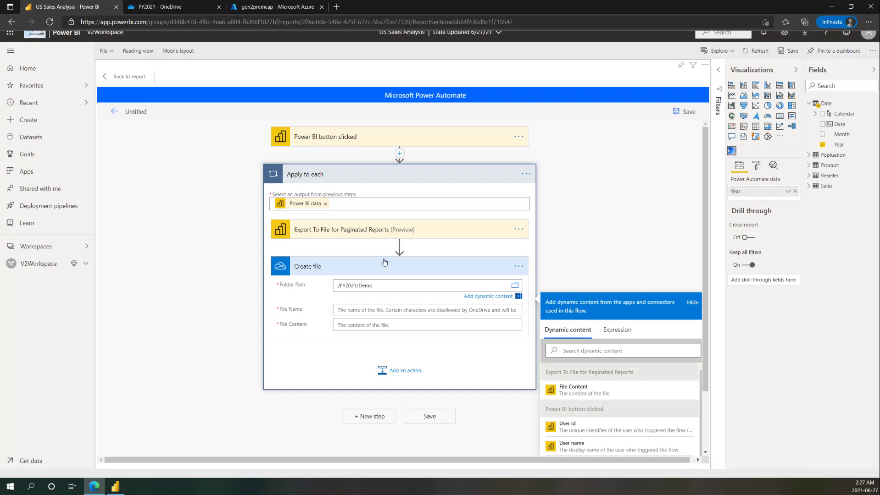
Build the file name from dynamic contents User name, Timestamp and Power BI data Year plus ".pdf", and use the export's File Content as content.
{"action": "left_click", "coordinate": [386, 311]}
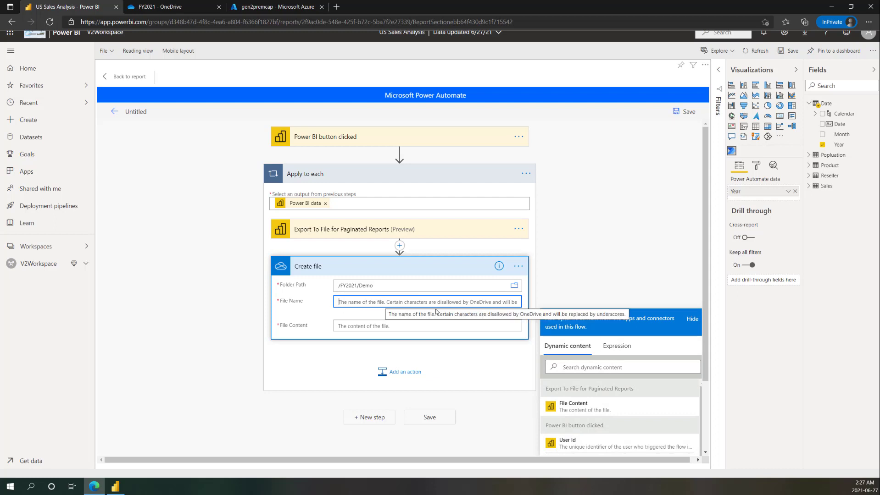
{"action": "scroll", "coordinate": [642, 268], "scroll_direction": "down", "scroll_amount": 2}
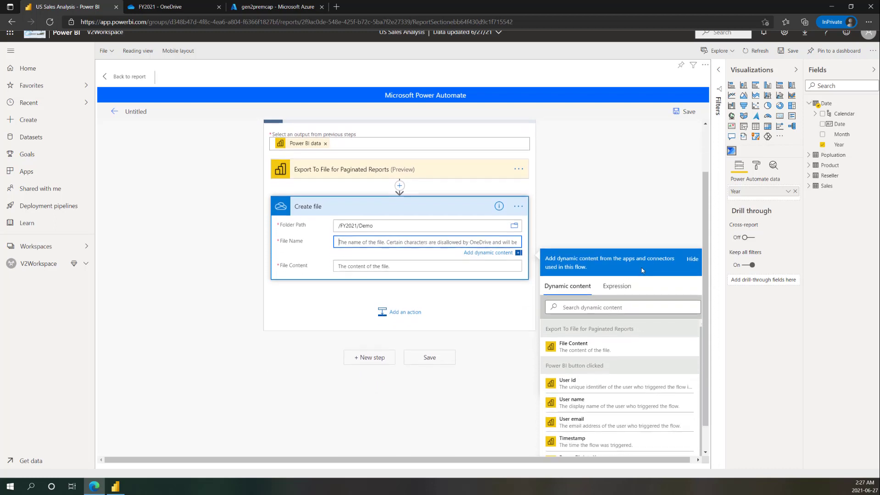
{"action": "scroll", "coordinate": [643, 271], "scroll_direction": "down", "scroll_amount": 1}
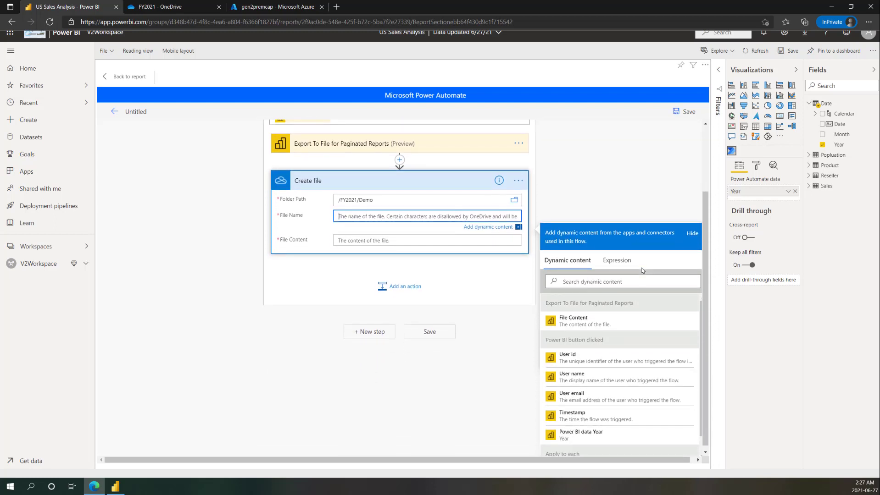
{"action": "left_click", "coordinate": [591, 380]}
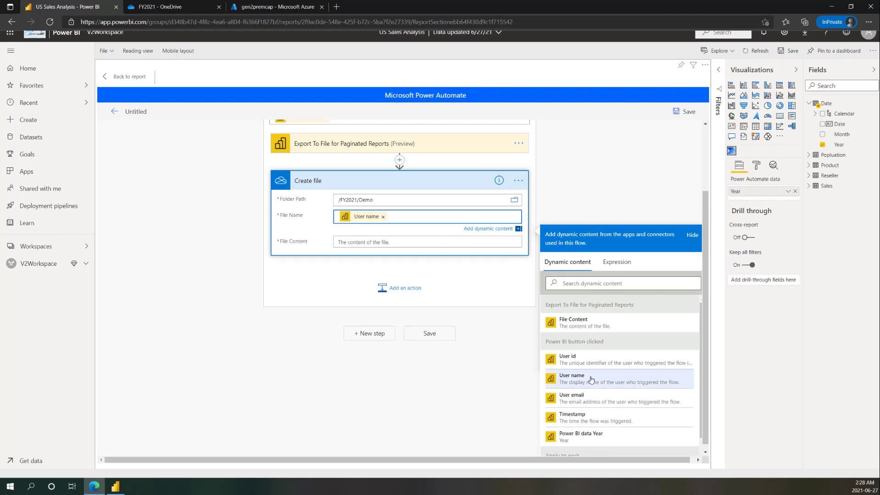
{"action": "scroll", "coordinate": [591, 380], "scroll_direction": "down", "scroll_amount": 1}
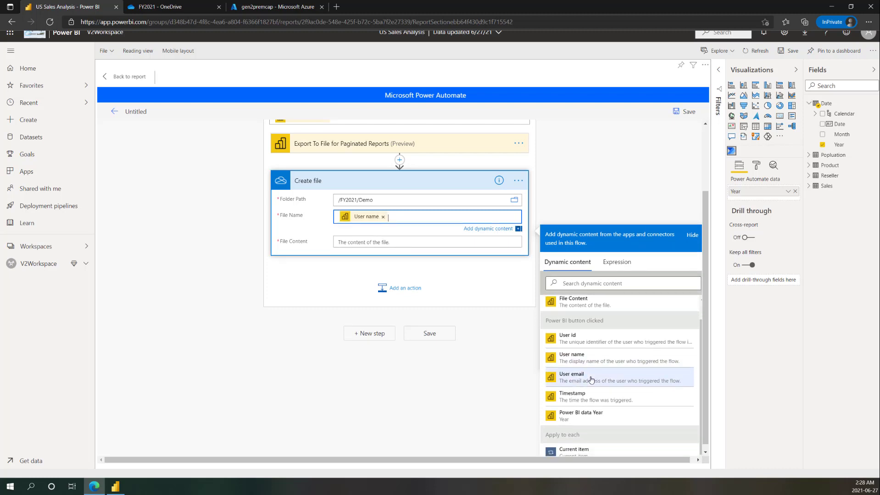
{"action": "left_click", "coordinate": [586, 396]}
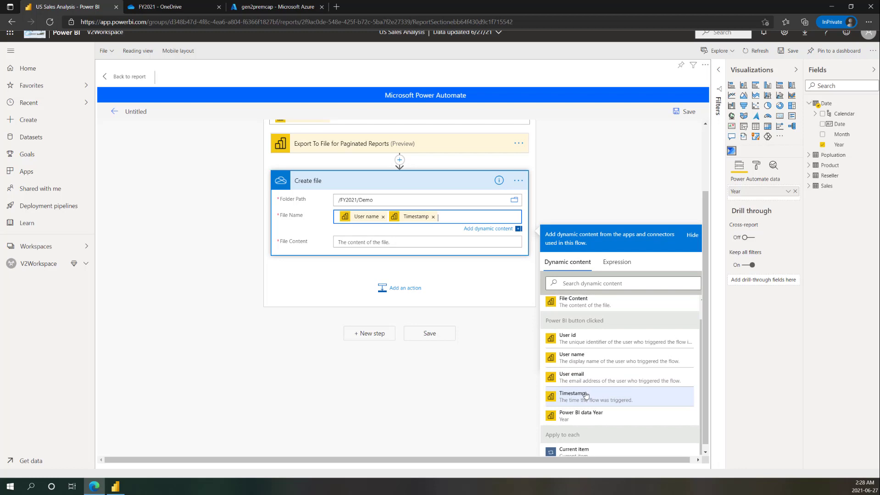
{"action": "scroll", "coordinate": [599, 393], "scroll_direction": "down", "scroll_amount": 1}
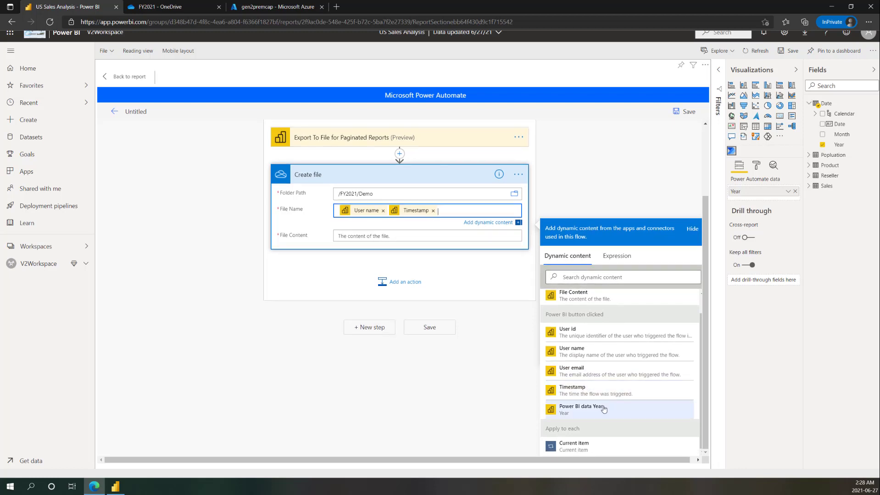
{"action": "left_click", "coordinate": [604, 409]}
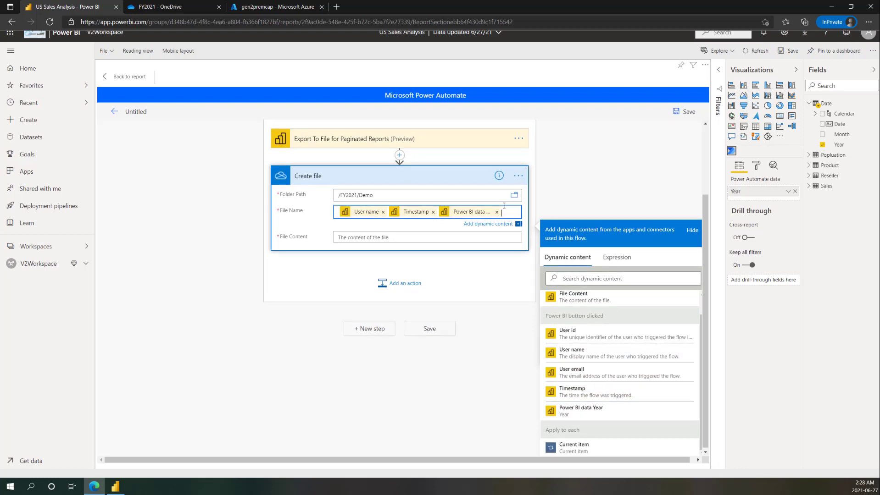
{"action": "type", "text": ".pdf"}
{"action": "left_click", "coordinate": [375, 242]}
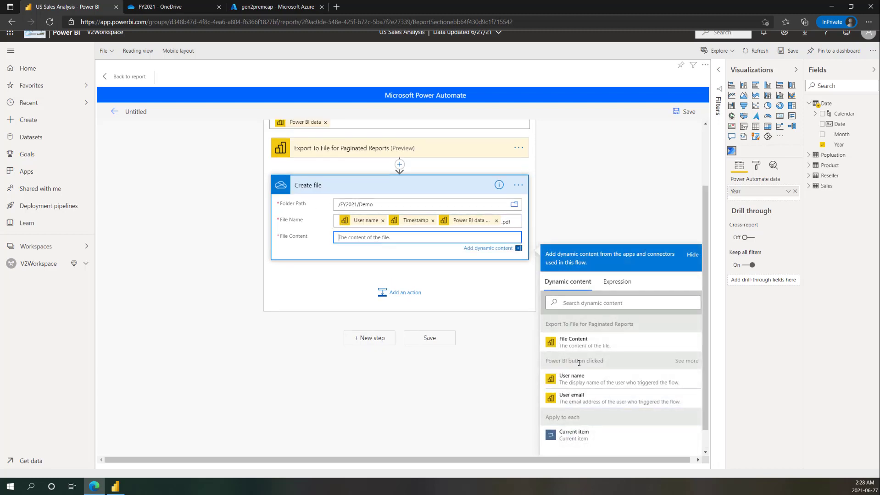
{"action": "left_click", "coordinate": [575, 342]}
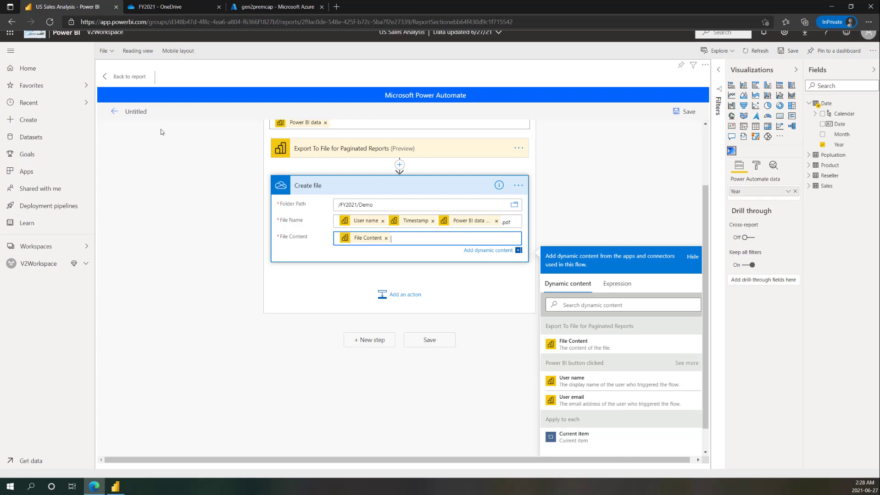
Name the untitled flow ExportDemo.
{"action": "scroll", "coordinate": [490, 231], "scroll_direction": "up", "scroll_amount": 2}
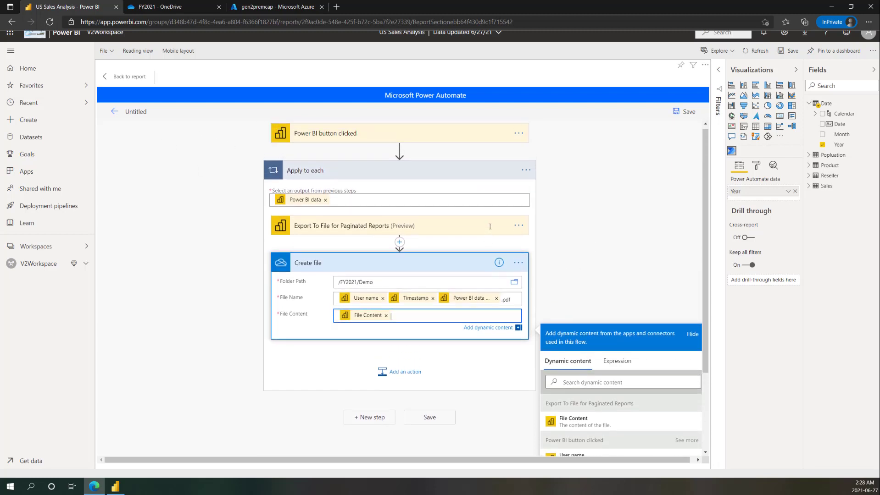
{"action": "left_click", "coordinate": [136, 111]}
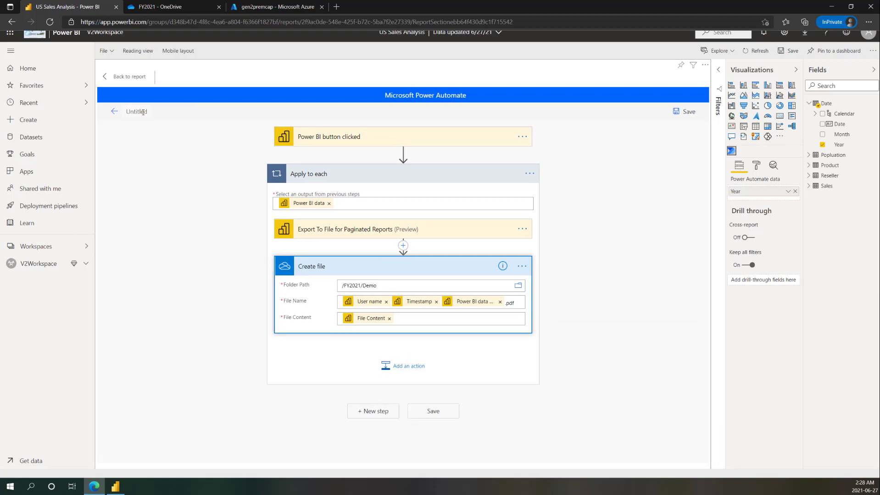
{"action": "key", "text": "Tab"}
{"action": "left_click", "coordinate": [143, 112]}
{"action": "key", "text": "shift+Tab"}
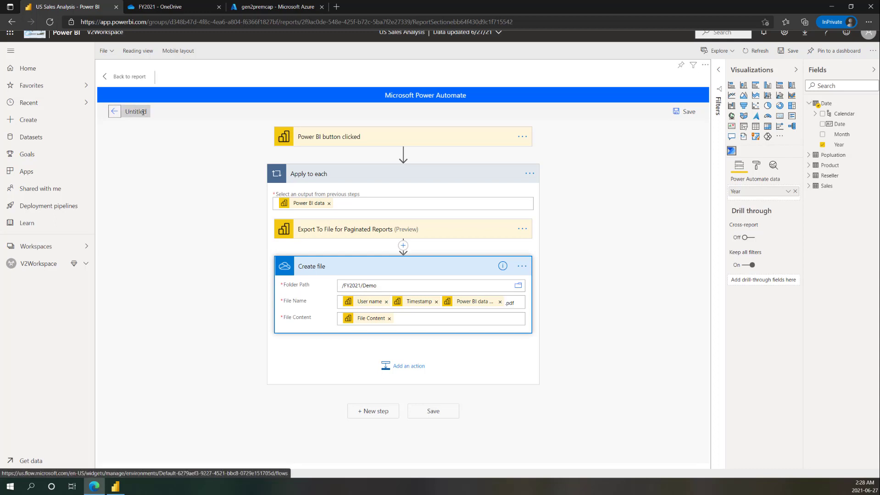
{"action": "left_click", "coordinate": [143, 112]}
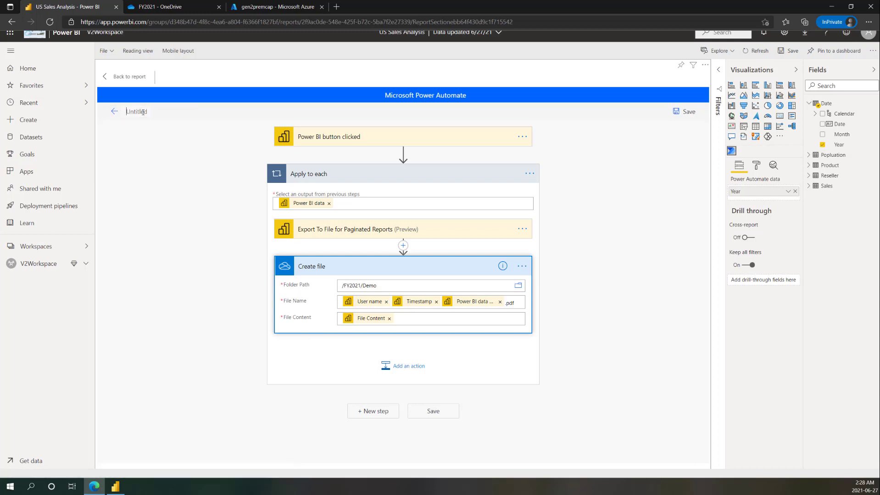
{"action": "type", "text": "Export"}
{"action": "type", "text": "Tes"}
{"action": "type", "text": "t"}
{"action": "key", "text": "BackSpace"}
{"action": "key", "text": "BackSpace"}
{"action": "key", "text": "BackSpace"}
{"action": "key", "text": "BackSpace"}
{"action": "type", "text": "Demo"}
Save the flow, go back to its details page and apply it to the report's button.
{"action": "left_click", "coordinate": [684, 113]}
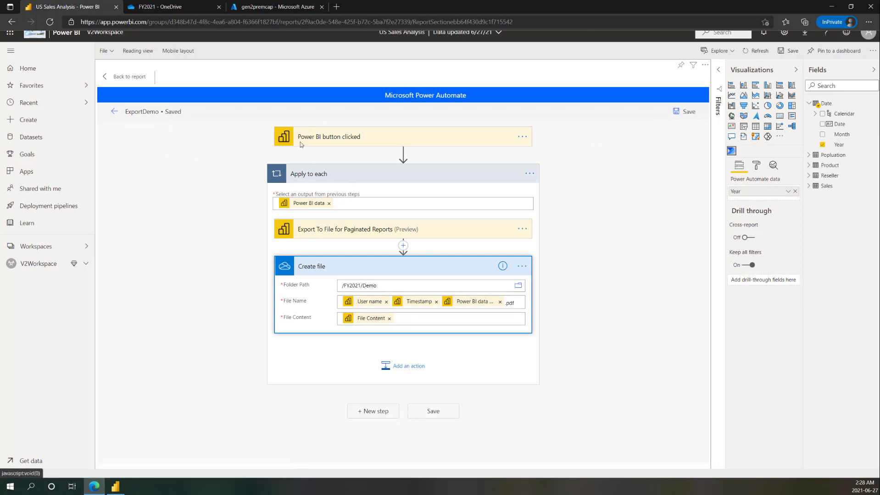
{"action": "left_click", "coordinate": [112, 114]}
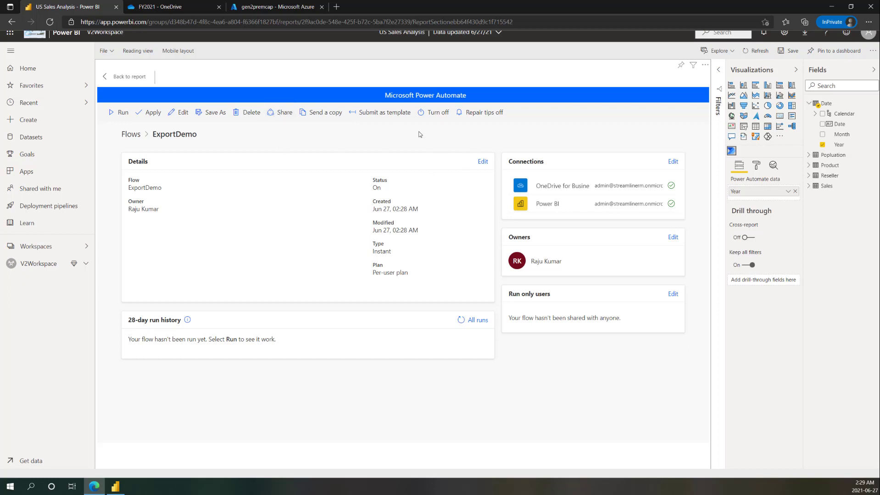
{"action": "left_click", "coordinate": [150, 113]}
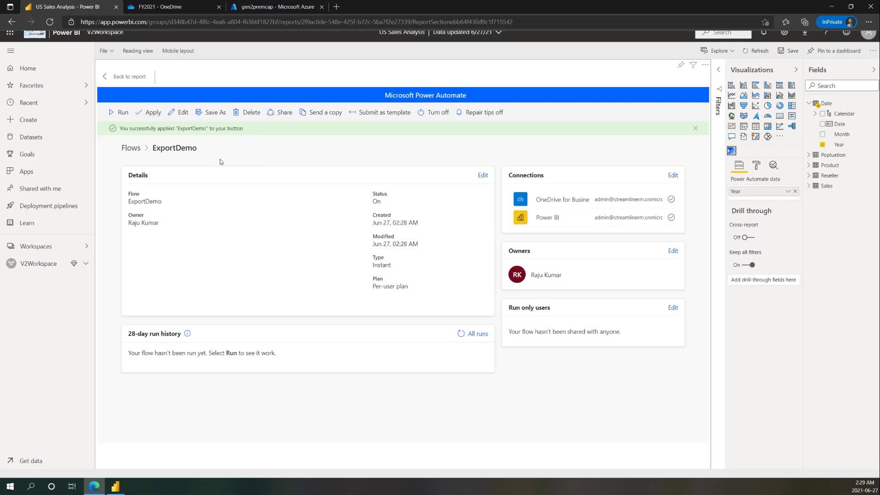
Share the flow with a second user account as owner, accepting the shared use of its connections.
{"action": "left_click", "coordinate": [282, 113]}
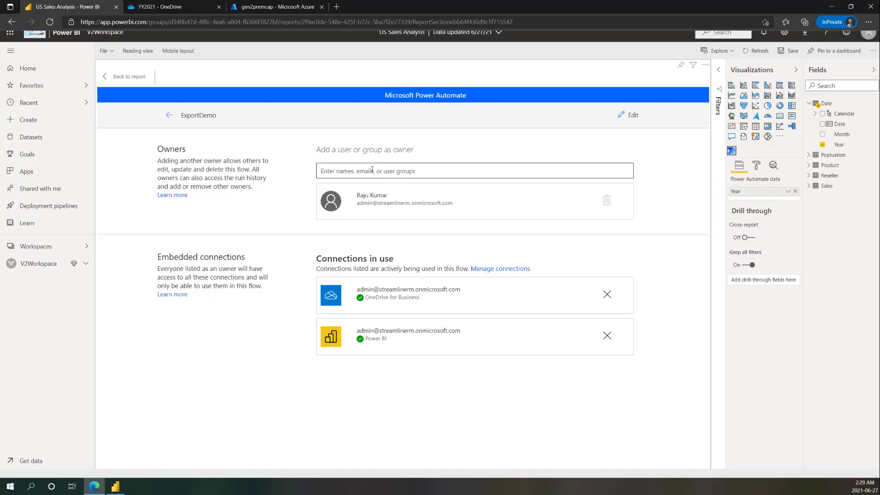
{"action": "type", "text": "raju"}
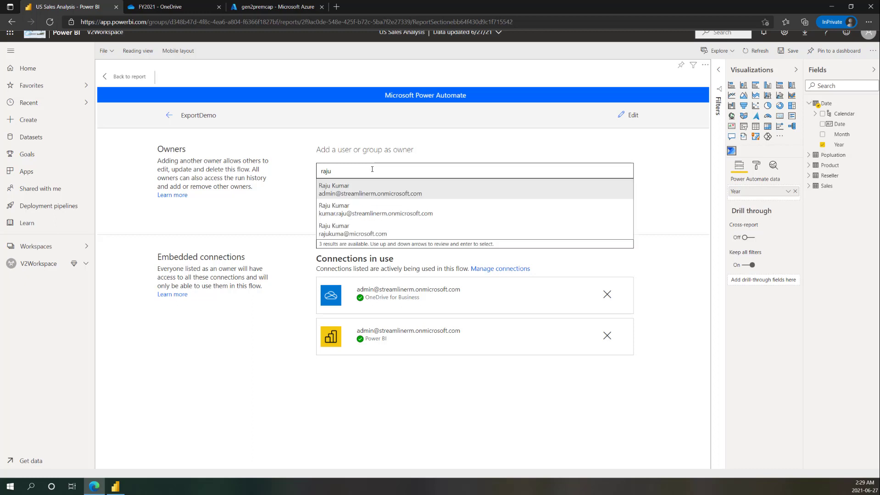
{"action": "left_click", "coordinate": [376, 210]}
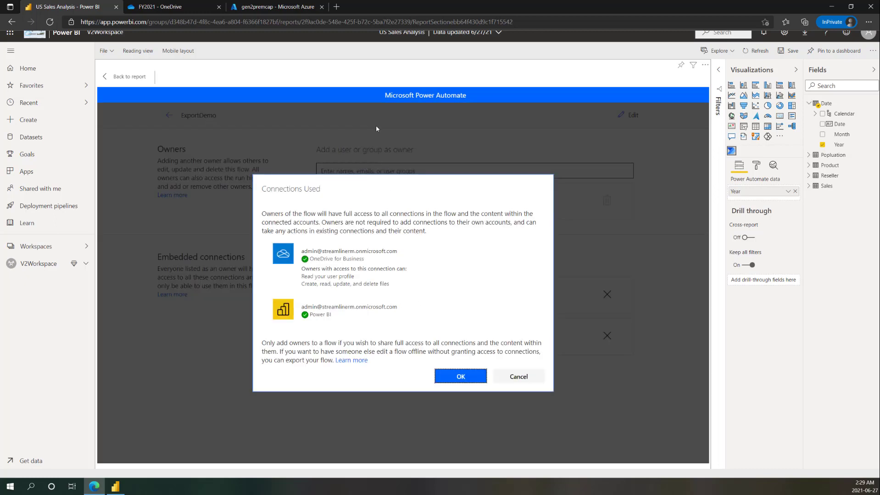
{"action": "left_click", "coordinate": [460, 377]}
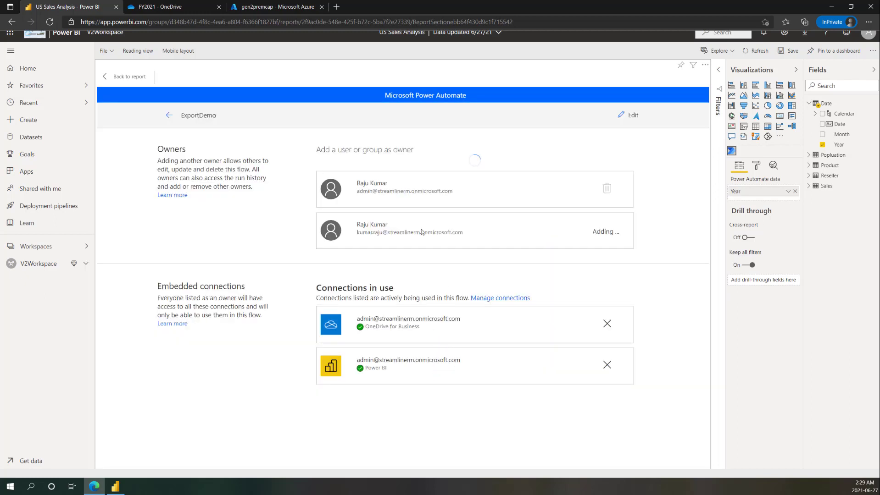
Apply the shared ExportDemo flow to the button again and return to the report page.
{"action": "left_click", "coordinate": [169, 116]}
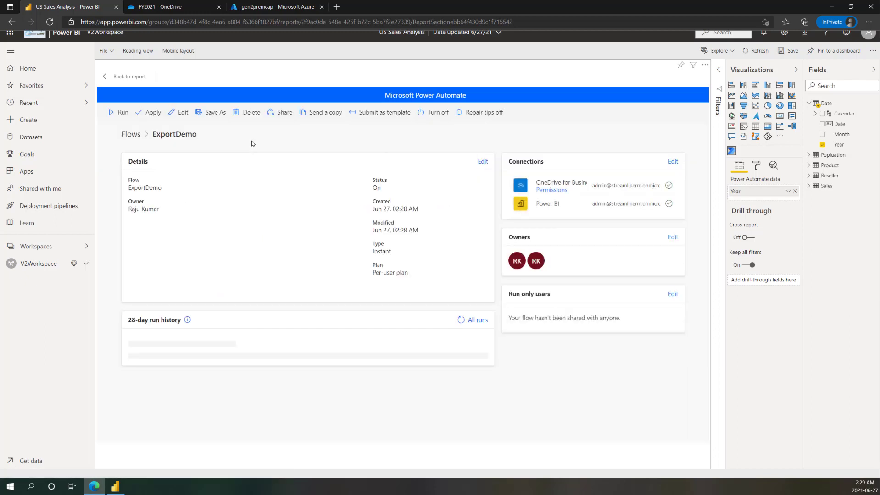
{"action": "left_click", "coordinate": [149, 113]}
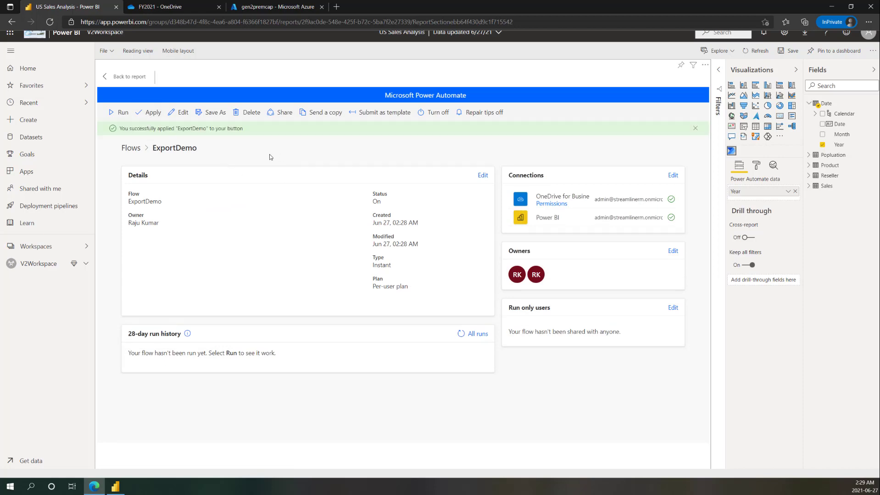
{"action": "left_click", "coordinate": [114, 77]}
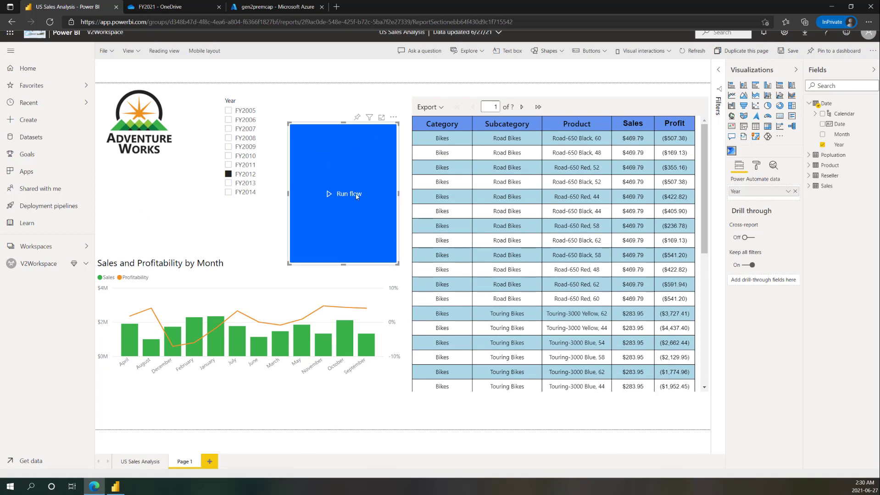
Shrink the Run flow button to a wide, flat shape and place it beneath the paginated report table.
{"action": "left_click_drag", "start_coordinate": [395, 263], "coordinate": [578, 411]}
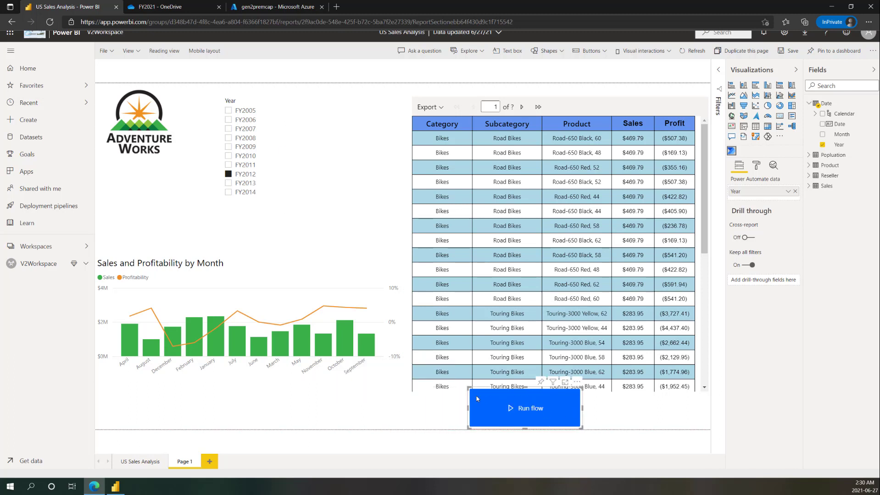
{"action": "left_click_drag", "start_coordinate": [470, 390], "coordinate": [475, 408]}
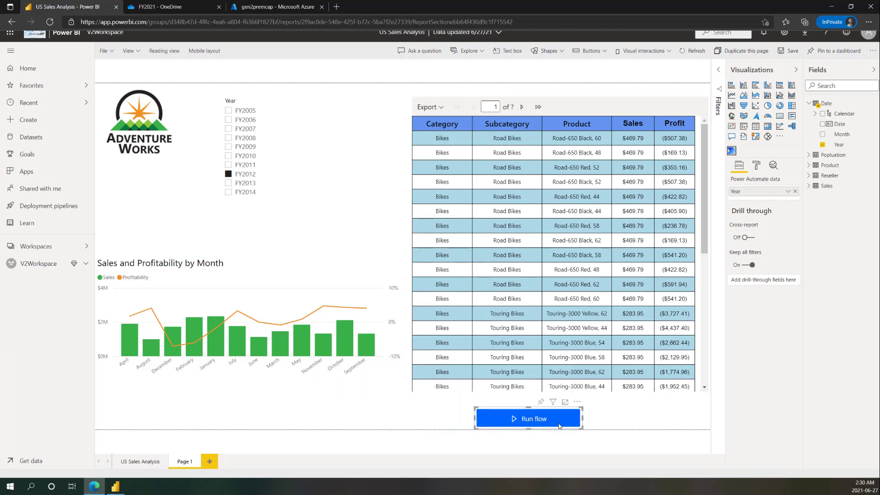
{"action": "left_click_drag", "start_coordinate": [582, 418], "coordinate": [613, 418]}
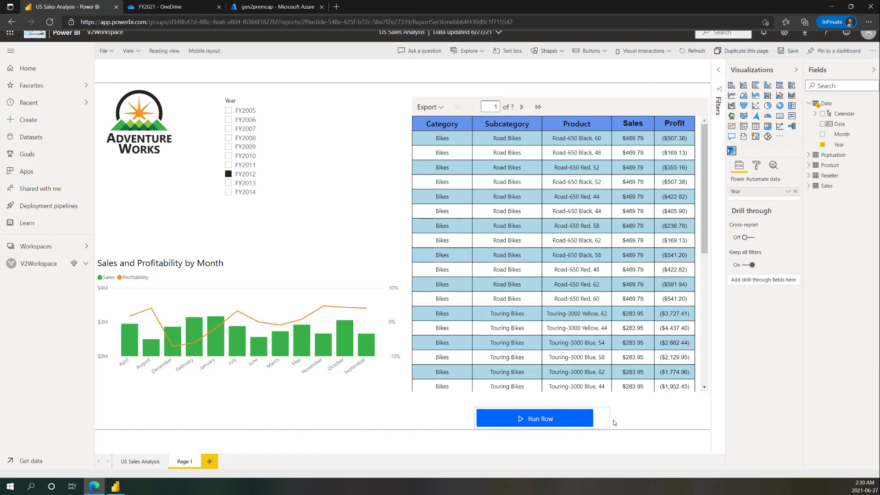
Change the flow button's text to "Export and Save".
{"action": "left_click", "coordinate": [756, 166]}
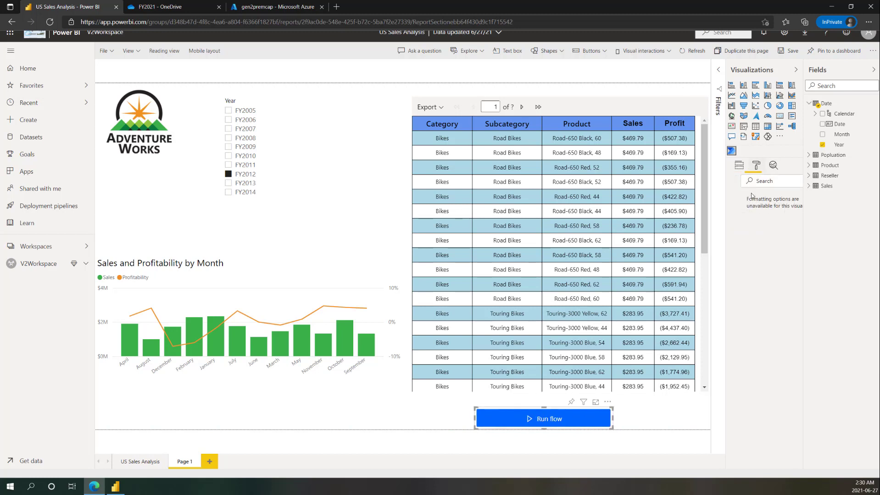
{"action": "left_click", "coordinate": [747, 215]}
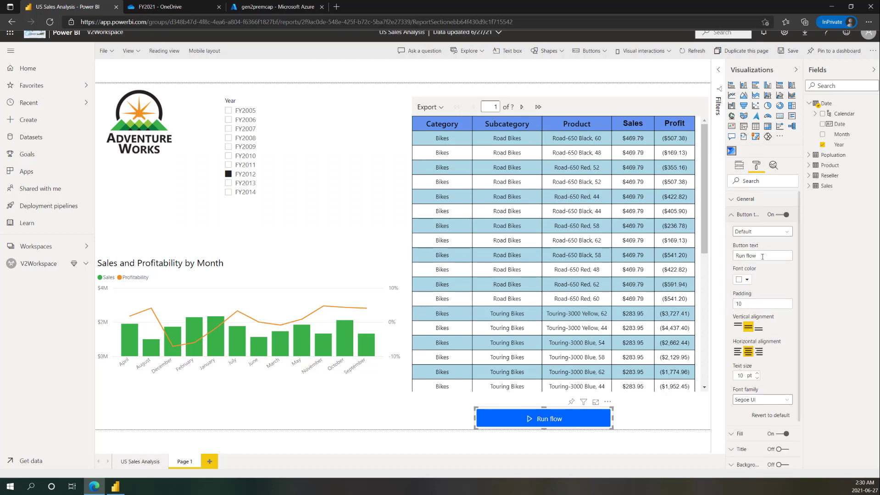
{"action": "left_click_drag", "start_coordinate": [759, 255], "coordinate": [734, 256]}
{"action": "type", "text": "Export an"}
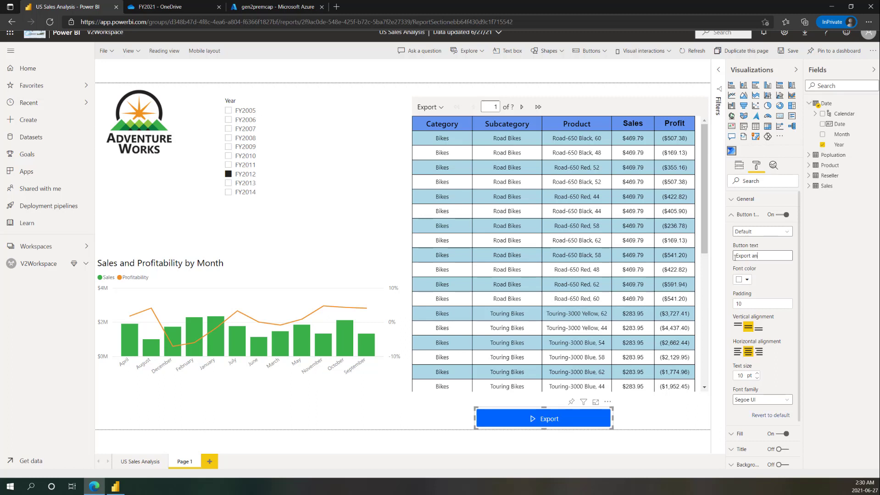
{"action": "type", "text": "d Save"}
{"action": "left_click", "coordinate": [731, 215]}
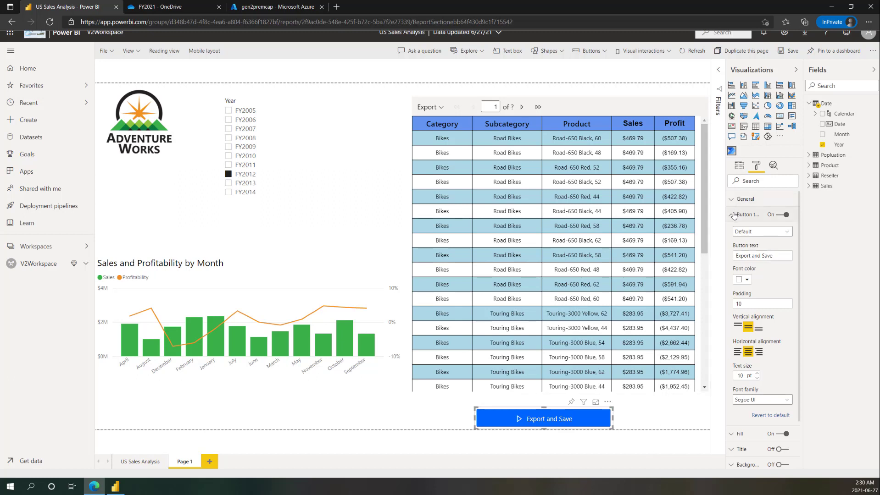
Filter the report to FY2013 with the Year slicer and run the Export and Save flow.
{"action": "left_click", "coordinate": [412, 420]}
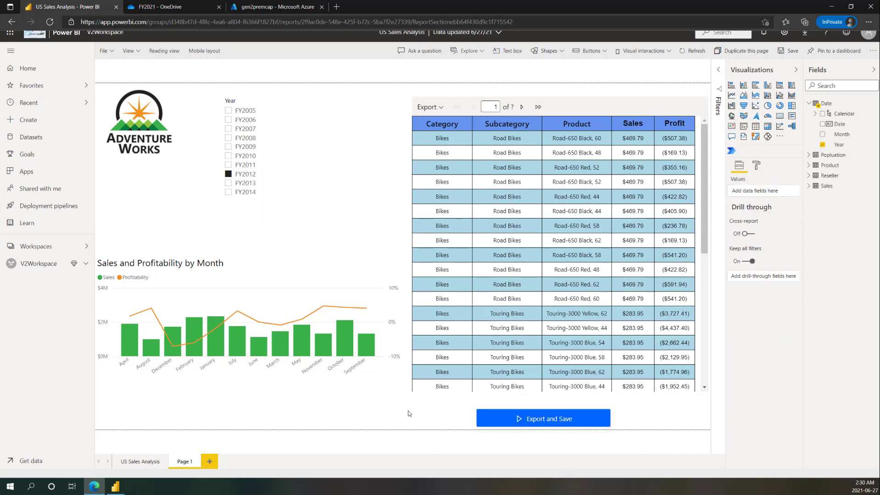
{"action": "left_click", "coordinate": [243, 184]}
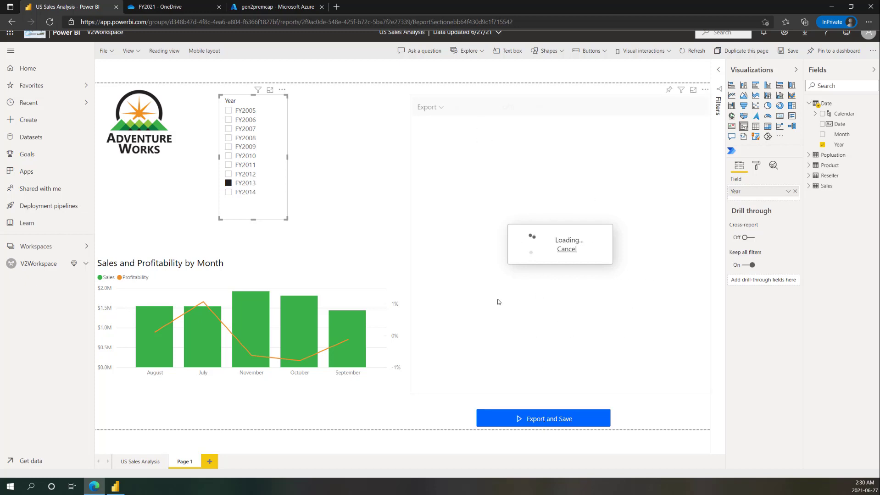
{"action": "left_click", "coordinate": [556, 421]}
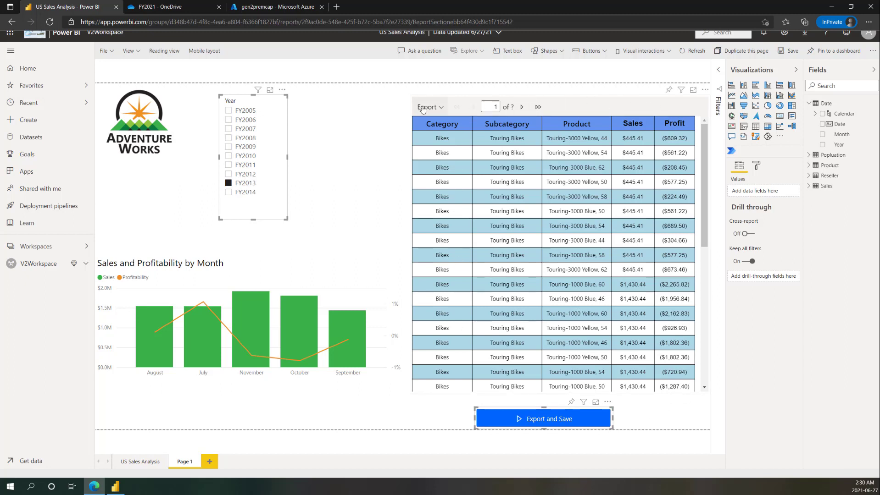
Look over the FY2013 paginated table and export it directly as PDF (.pdf) for comparison.
{"action": "left_click", "coordinate": [441, 108]}
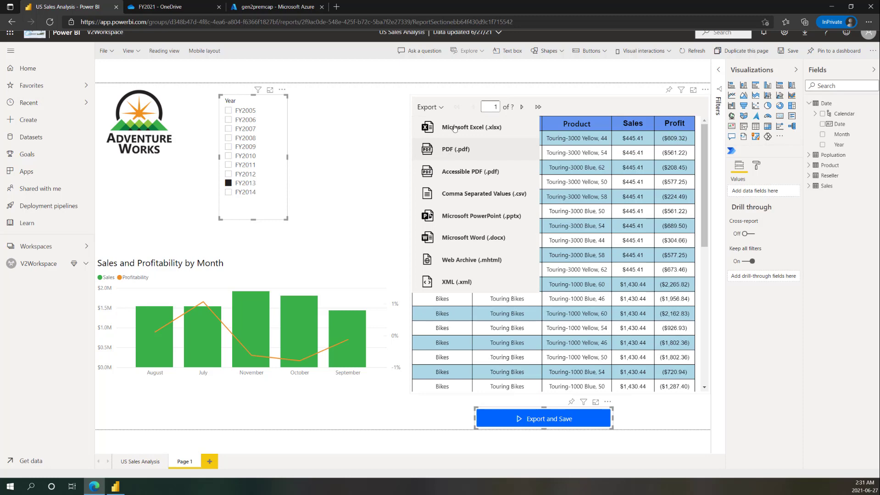
{"action": "left_click", "coordinate": [607, 106]}
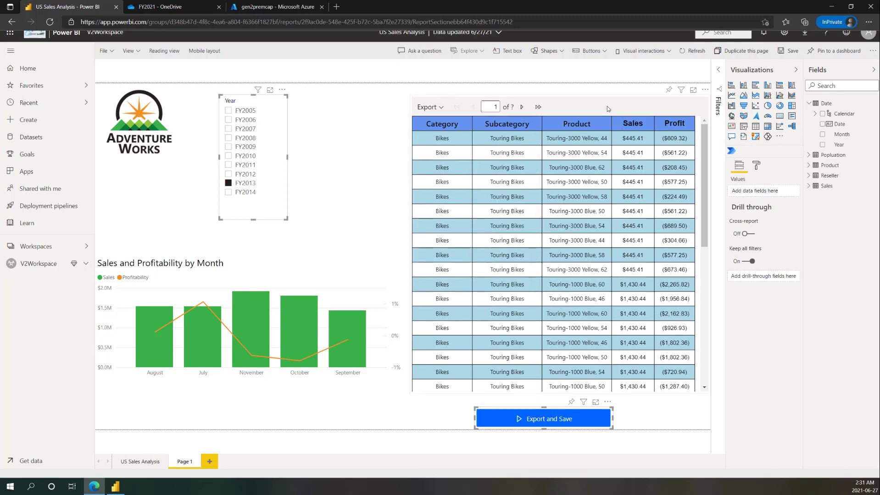
{"action": "scroll", "coordinate": [626, 153], "scroll_direction": "down", "scroll_amount": 3}
{"action": "scroll", "coordinate": [626, 154], "scroll_direction": "down", "scroll_amount": 3}
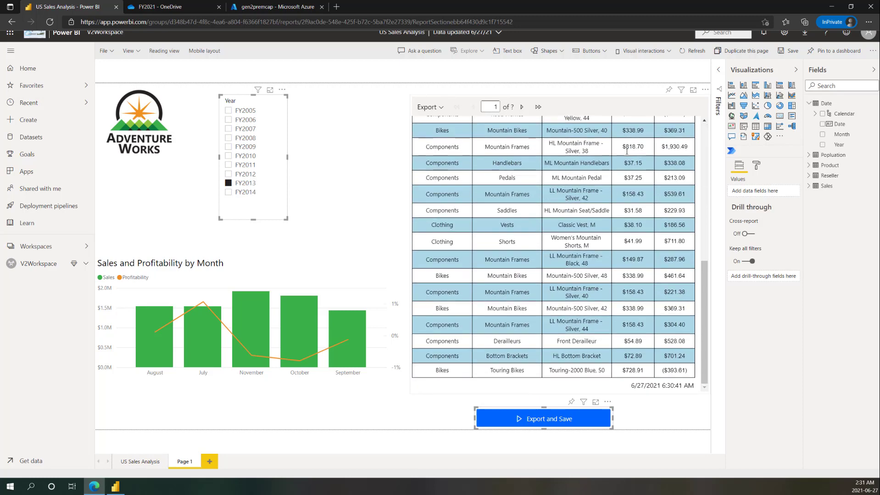
{"action": "scroll", "coordinate": [627, 152], "scroll_direction": "up", "scroll_amount": 6}
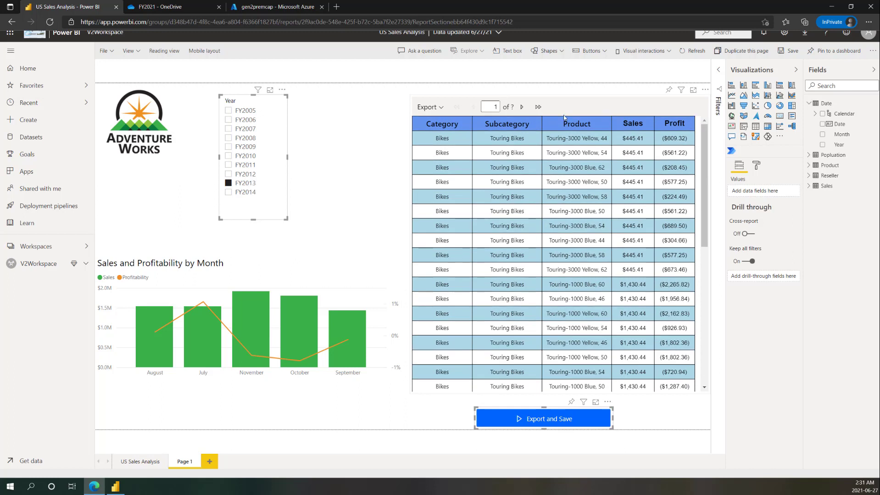
{"action": "left_click", "coordinate": [440, 107]}
{"action": "left_click", "coordinate": [443, 149]}
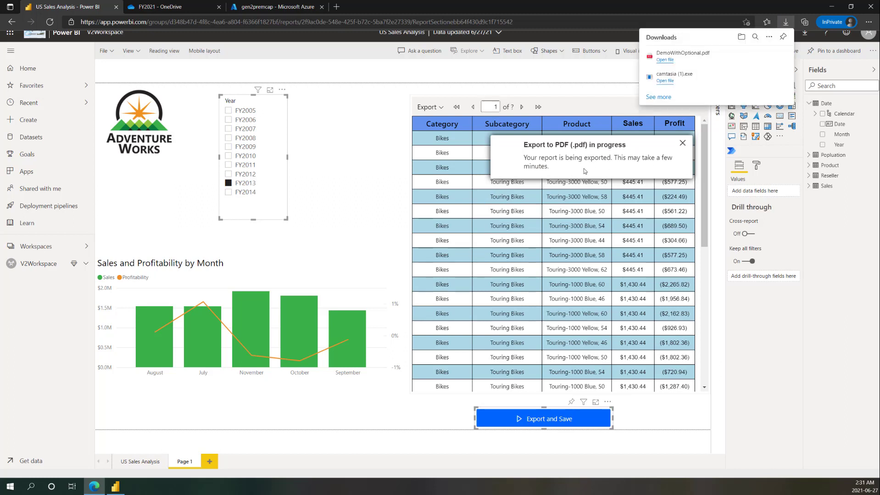
Open the downloaded DemoWithOptional.pdf, examine its product rows against the filtered table, and return to the report.
{"action": "left_click", "coordinate": [690, 61]}
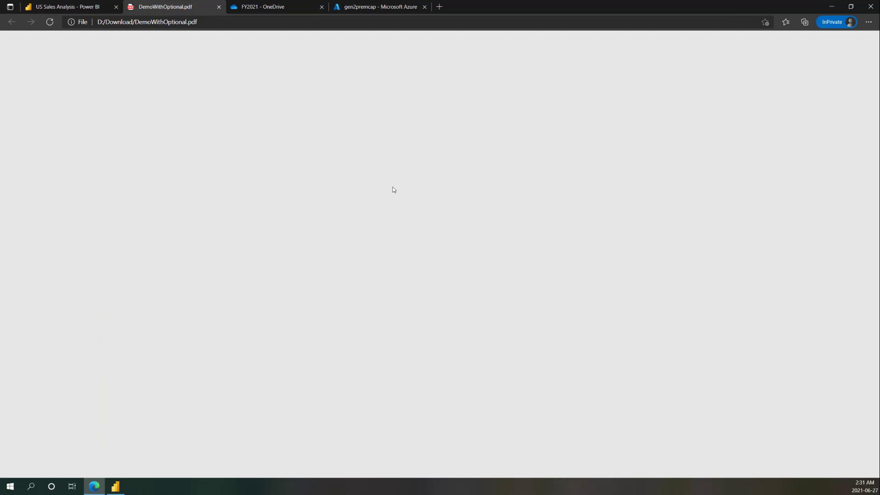
{"action": "scroll", "coordinate": [455, 152], "scroll_direction": "down", "scroll_amount": 10}
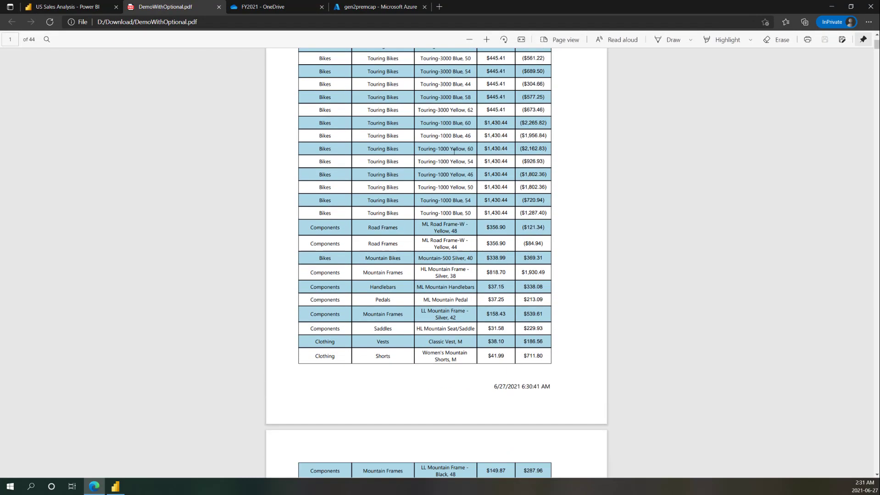
{"action": "scroll", "coordinate": [454, 152], "scroll_direction": "up", "scroll_amount": 10}
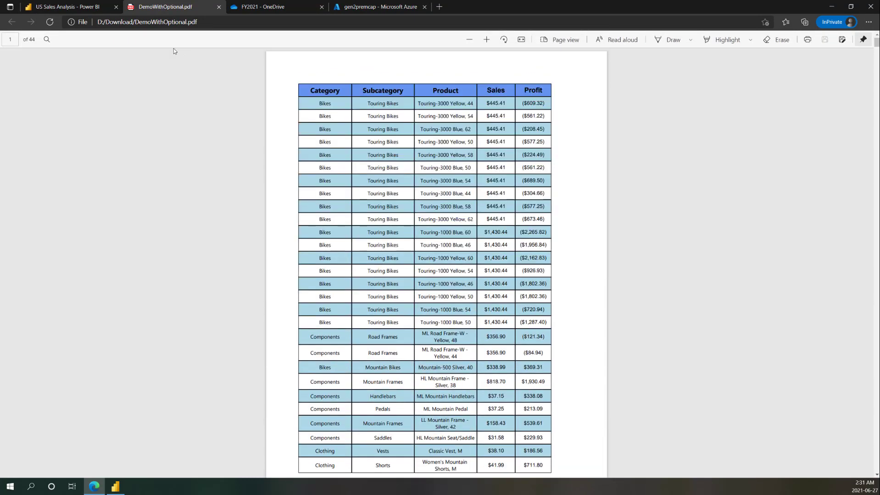
{"action": "left_click", "coordinate": [79, 7]}
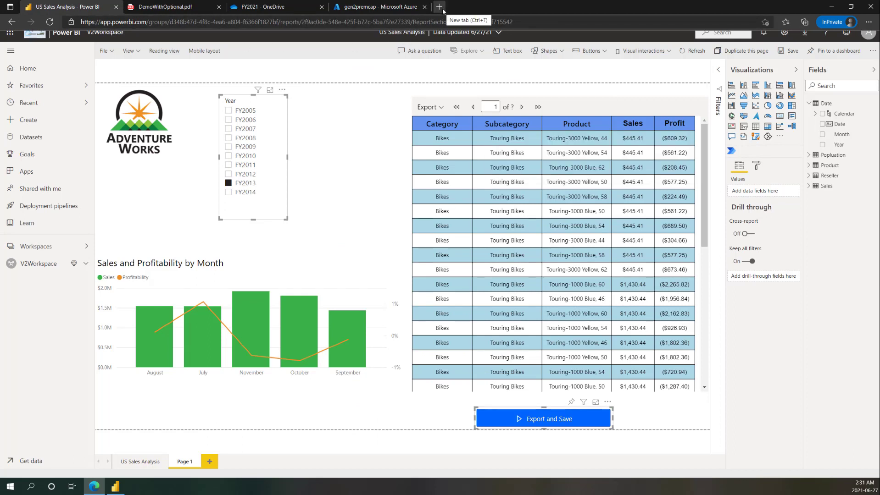
Check the Demo folder inside FY2021 on OneDrive for the exported file and return to the report.
{"action": "left_click", "coordinate": [272, 6]}
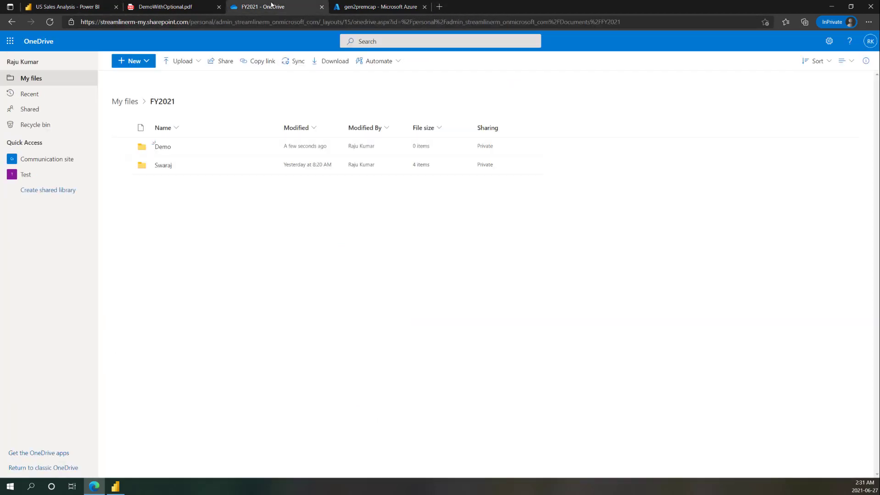
{"action": "left_click", "coordinate": [163, 147]}
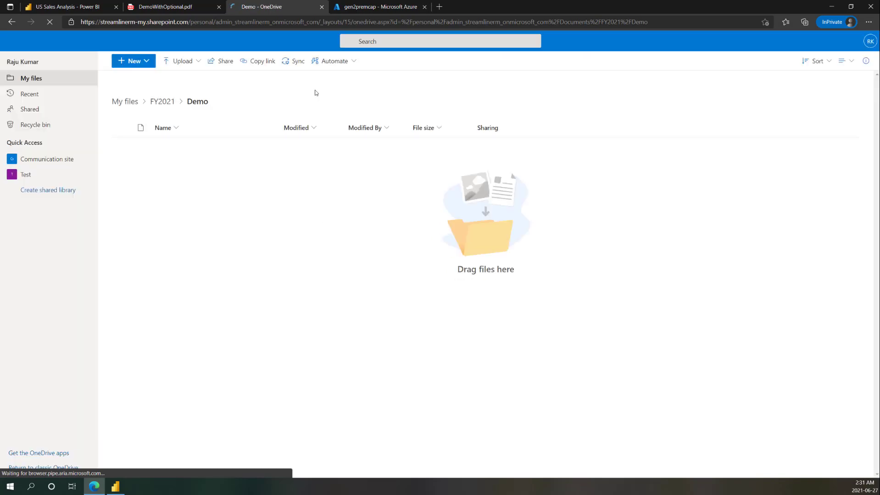
{"action": "left_click", "coordinate": [78, 8]}
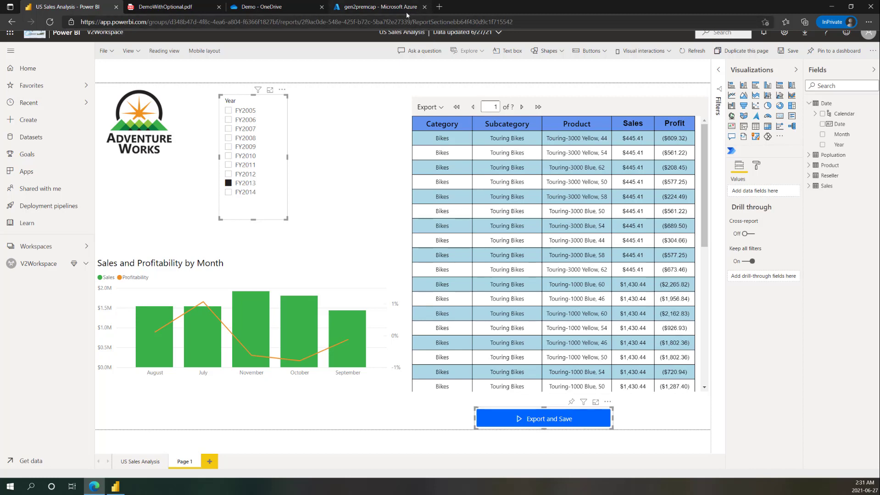
Open the Power Automate site, flow.microsoft.com, in a new browser tab and sign in.
{"action": "left_click", "coordinate": [439, 7]}
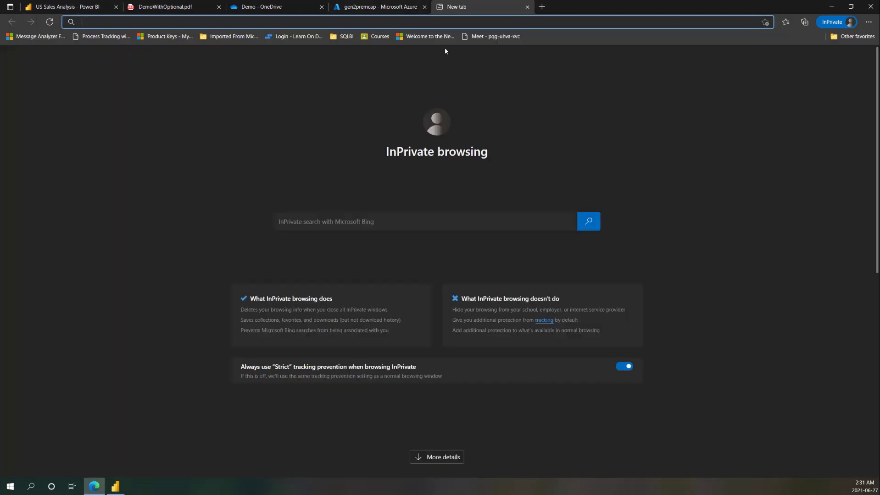
{"action": "type", "text": "f"}
{"action": "key", "text": "BackSpace"}
{"action": "key", "text": "BackSpace"}
{"action": "type", "text": "f"}
{"action": "key", "text": "Return"}
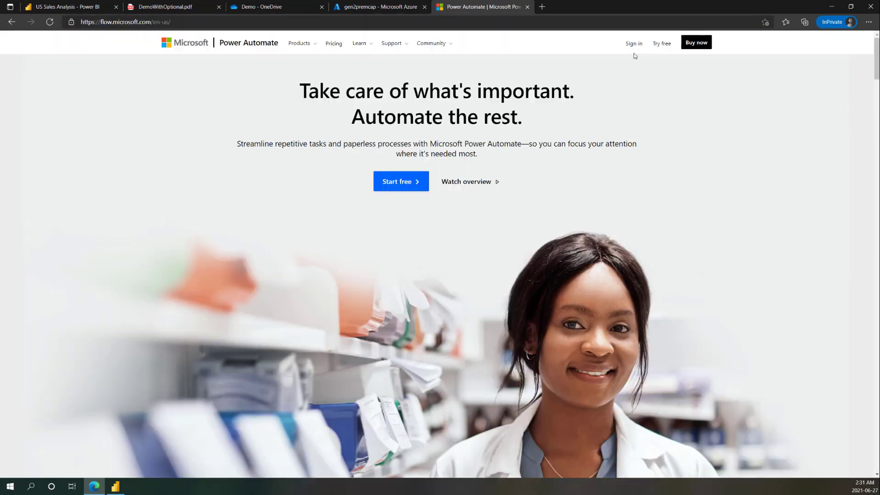
{"action": "left_click", "coordinate": [634, 43]}
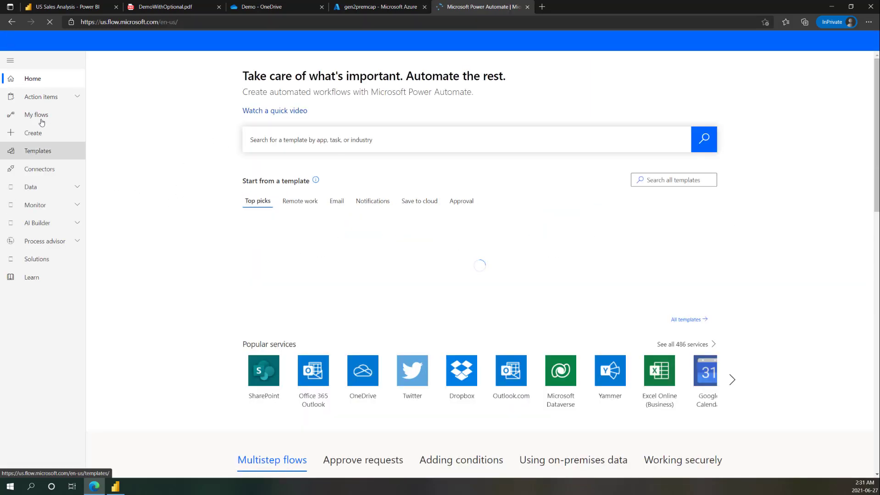
Open the ExportDemo flow from the flows shared with this account to check its run history.
{"action": "left_click", "coordinate": [24, 114]}
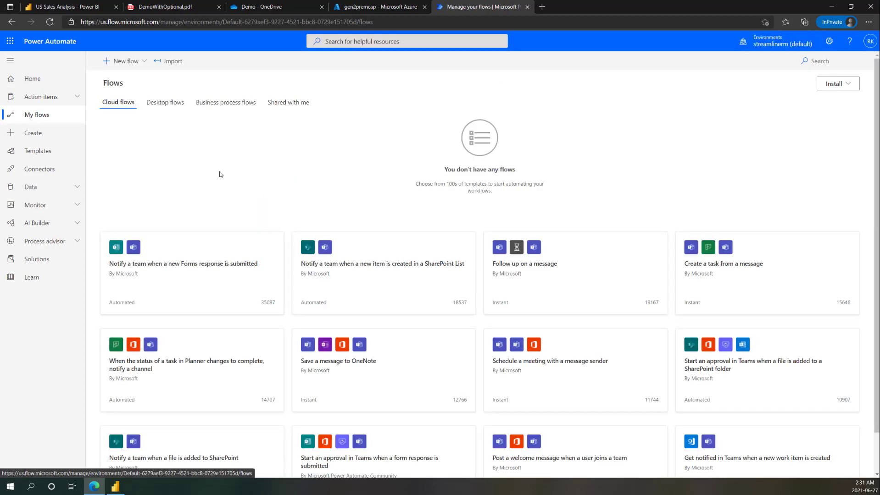
{"action": "left_click", "coordinate": [302, 110]}
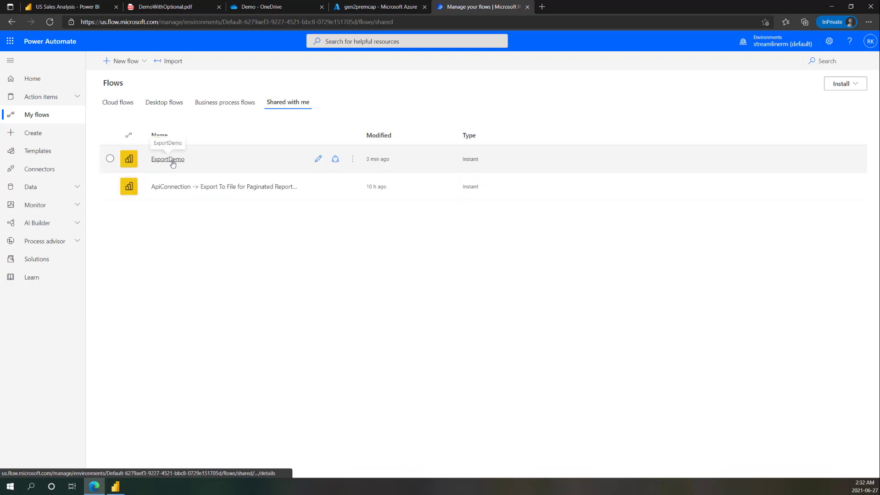
{"action": "left_click", "coordinate": [168, 160]}
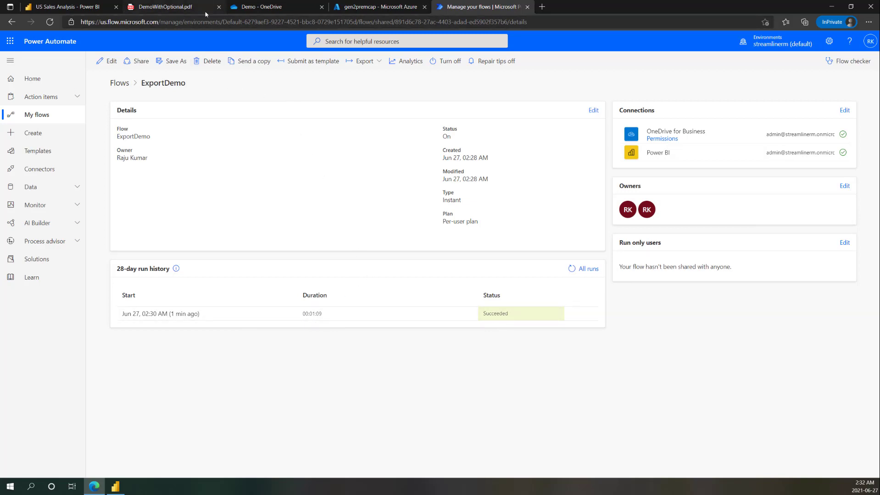
Switch to the Demo folder in OneDrive and widen its Name column to read the exported PDF's file name.
{"action": "left_click", "coordinate": [246, 9]}
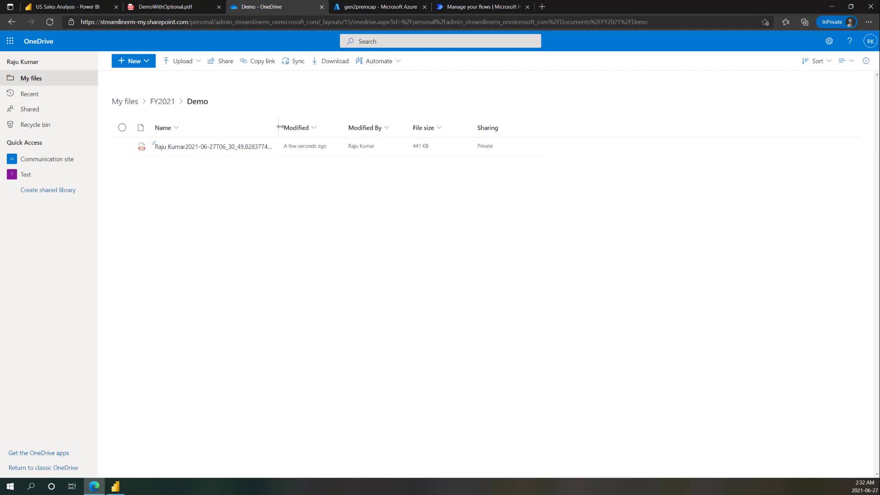
{"action": "left_click_drag", "start_coordinate": [280, 128], "coordinate": [333, 127]}
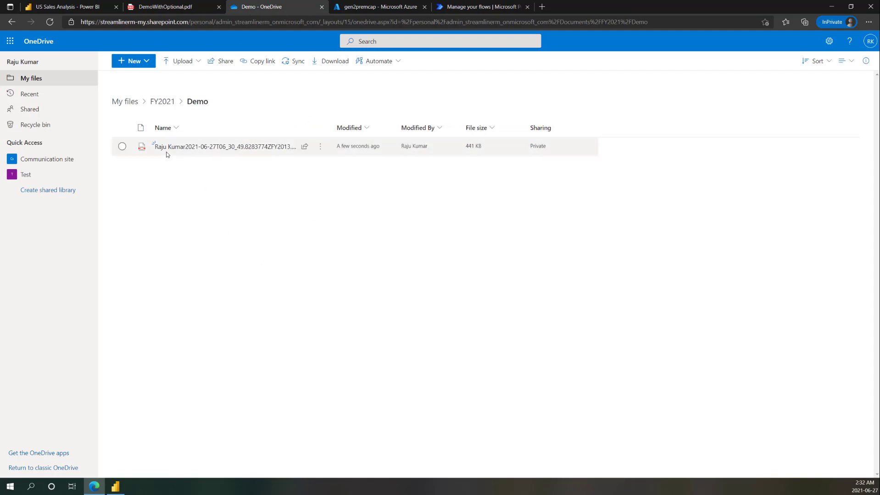
{"action": "mouse_move", "coordinate": [165, 154]}
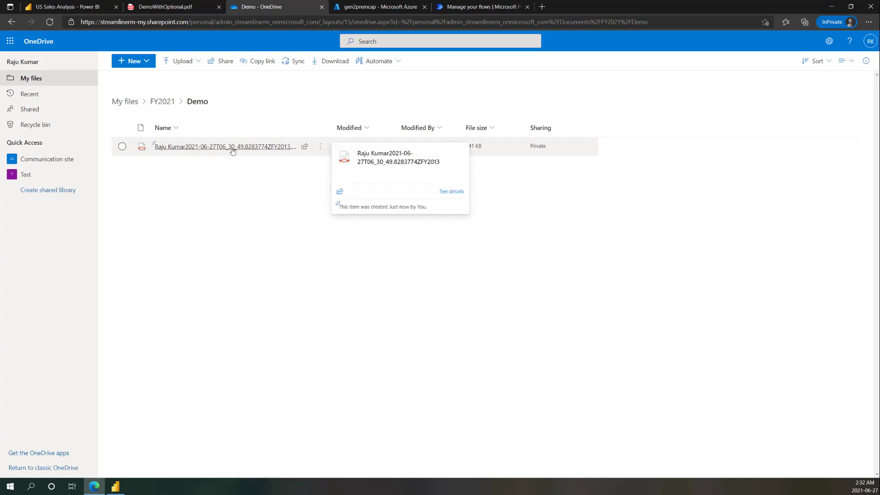
Open the exported PDF from the Demo folder, examine its first pages, and return to the Power BI report.
{"action": "left_click", "coordinate": [283, 148]}
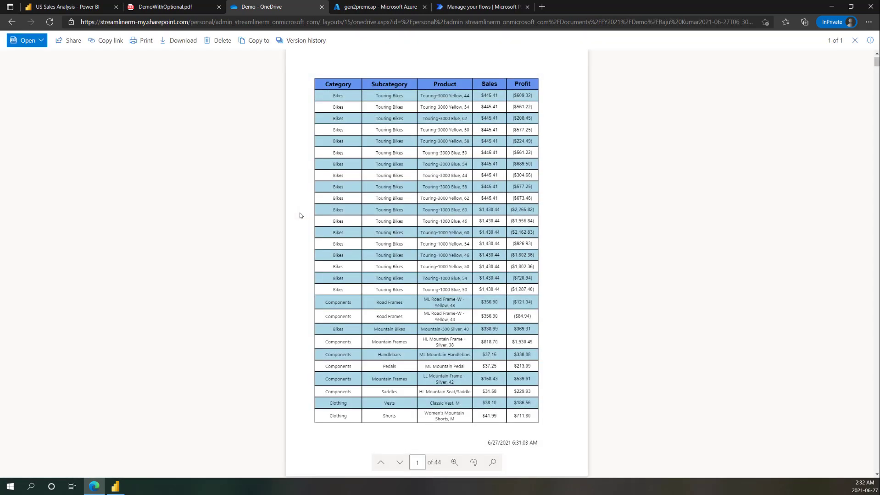
{"action": "scroll", "coordinate": [458, 169], "scroll_direction": "down", "scroll_amount": 10}
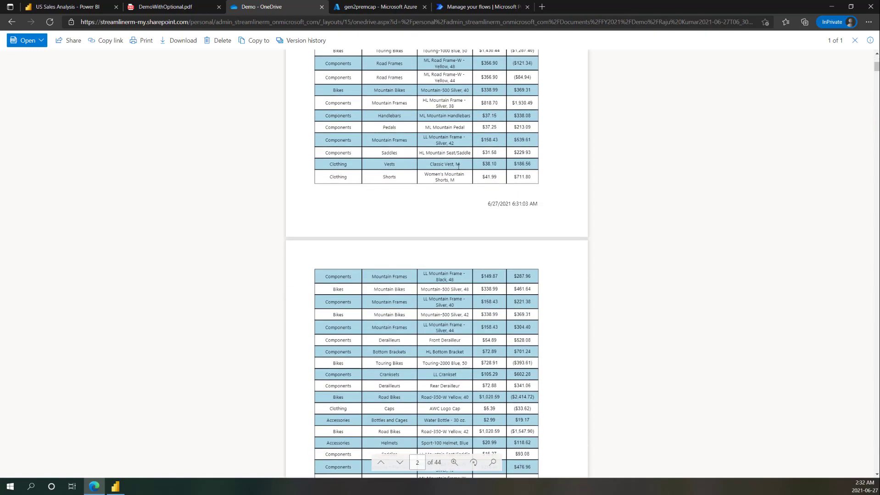
{"action": "scroll", "coordinate": [458, 167], "scroll_direction": "up", "scroll_amount": 10}
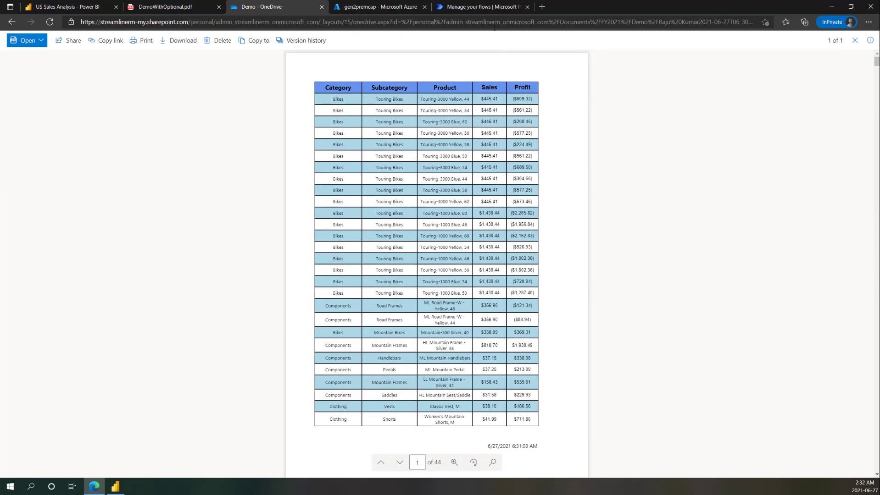
{"action": "left_click", "coordinate": [63, 7]}
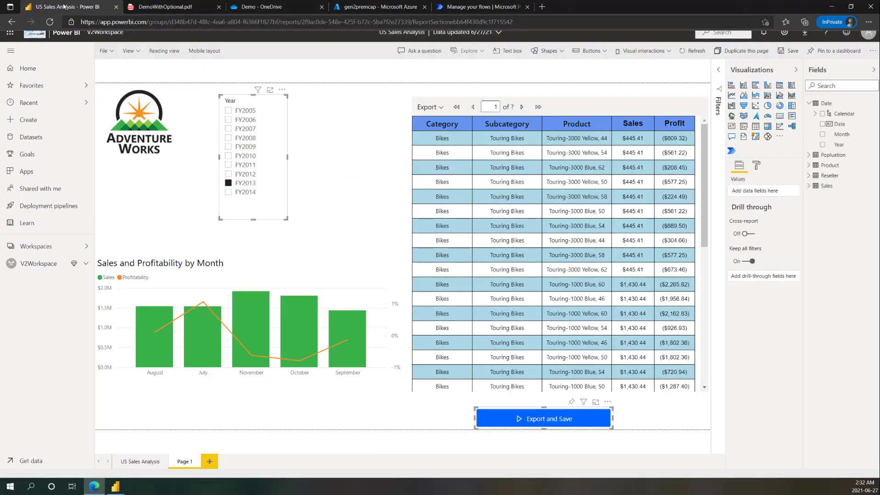